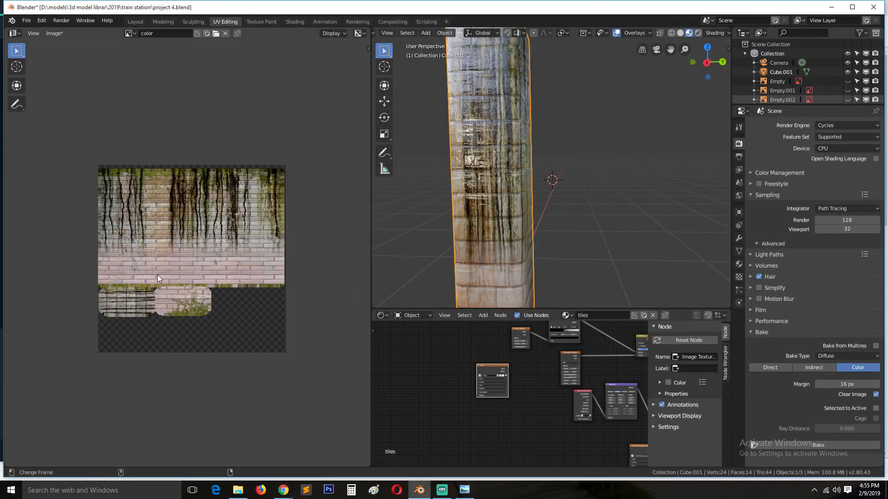
# Step: Zoom and pan around the baked brick colour texture and its node tree
pyautogui.scroll(4, 157, 274)
pyautogui.scroll(-3, 139, 262)
pyautogui.scroll(2, 176, 265)
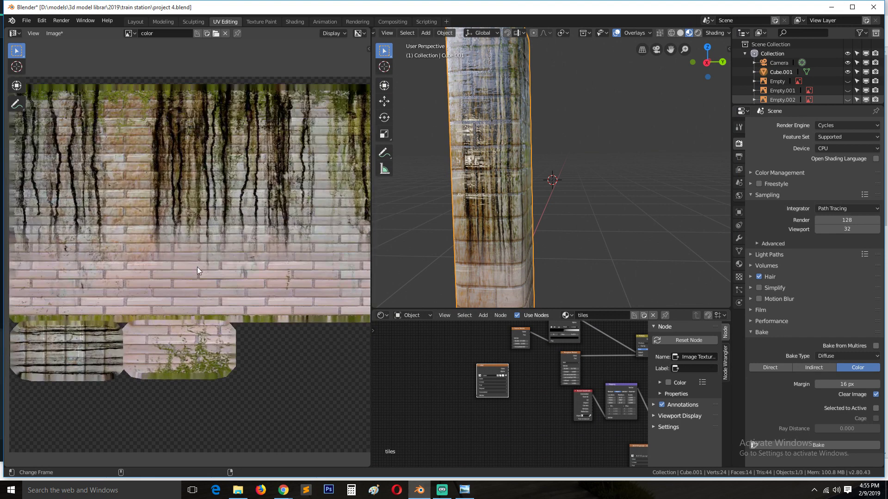
pyautogui.scroll(-6, 548, 382)
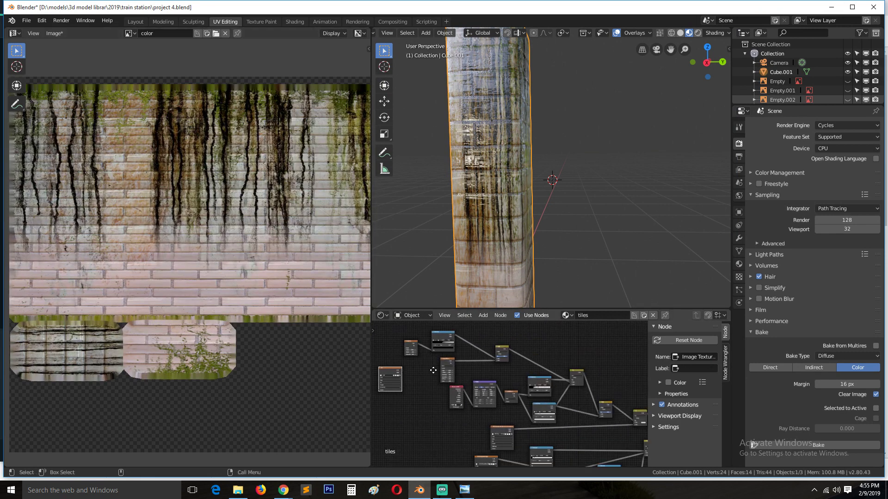
pyautogui.moveTo(443, 375); pyautogui.dragTo(420, 356, button='middle')
pyautogui.scroll(-3, 153, 264)
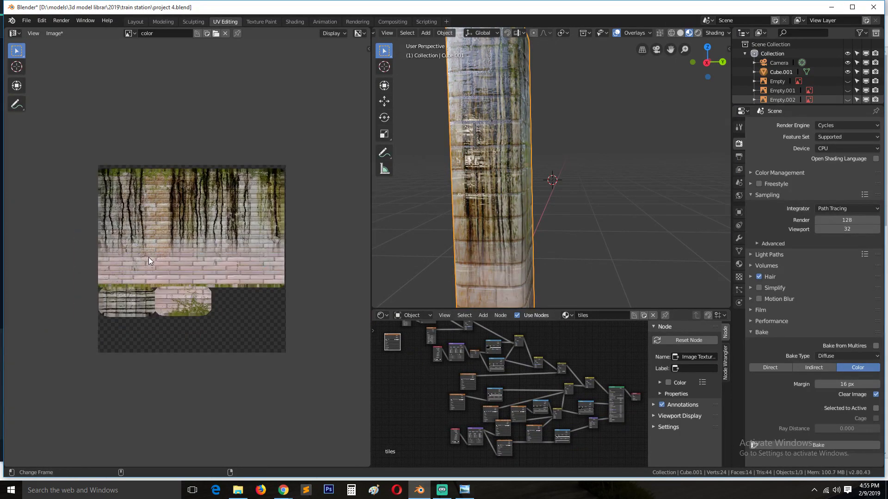
pyautogui.scroll(4, 159, 274)
pyautogui.scroll(-1, 162, 274)
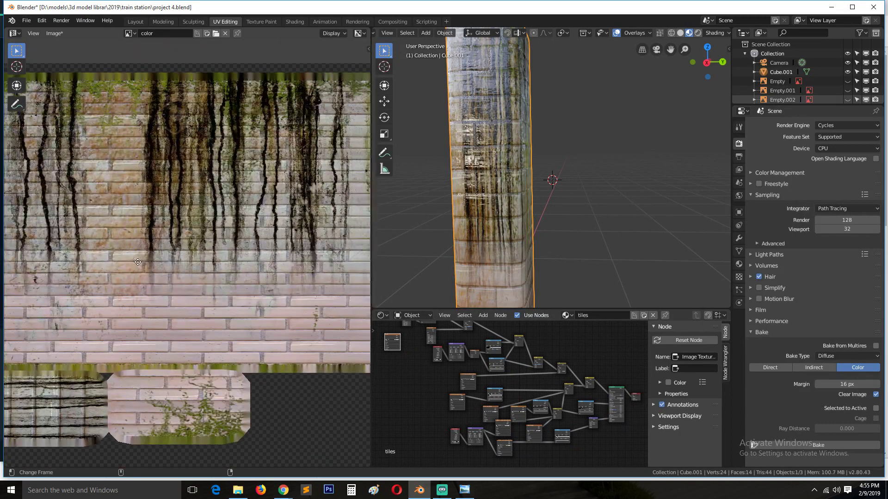
pyautogui.scroll(-2, 147, 250)
pyautogui.moveTo(147, 251); pyautogui.dragTo(167, 254, button='middle')
pyautogui.scroll(2, 562, 382)
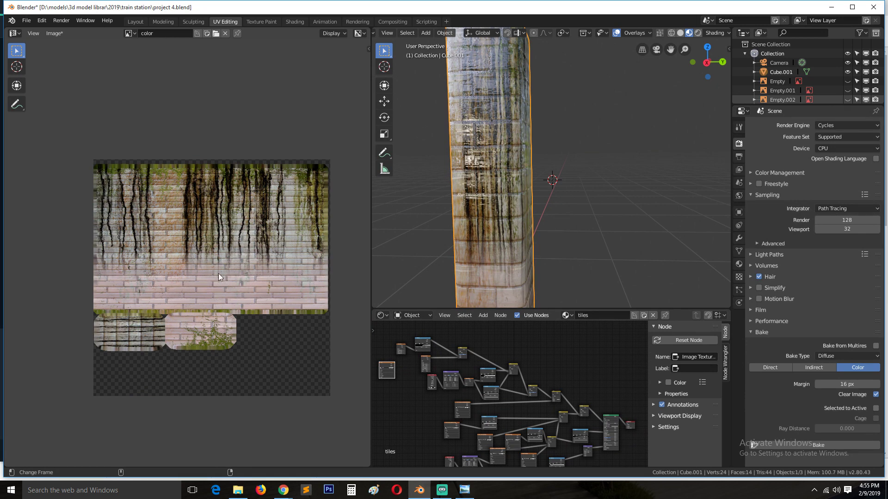
# Step: Save the project 4.blend
pyautogui.hotkey('ctrl', 's')
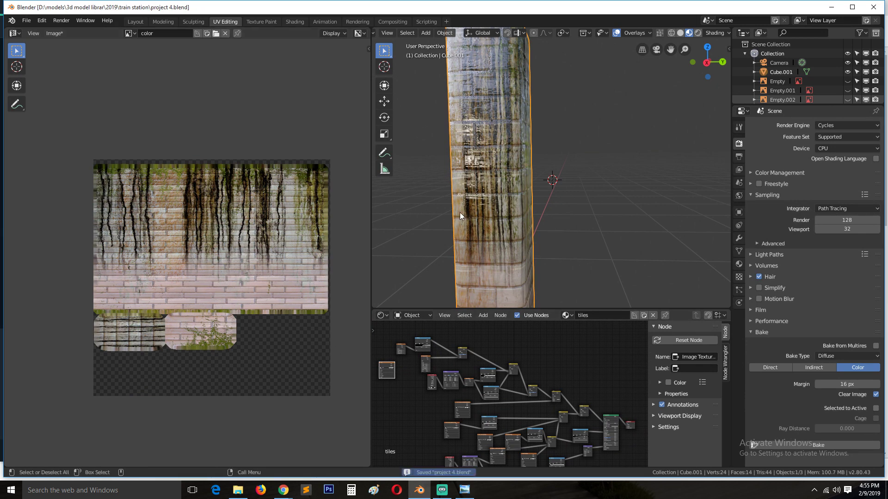
pyautogui.scroll(1, 545, 383)
pyautogui.scroll(1, 562, 430)
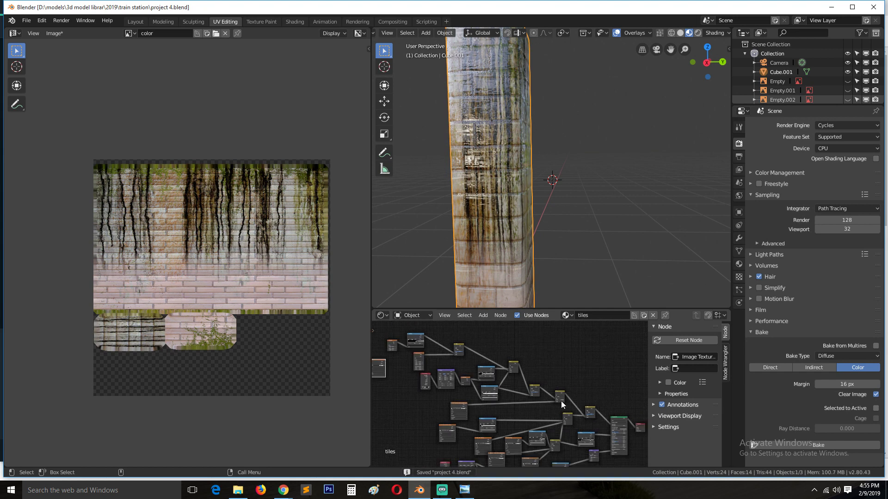
pyautogui.click(744, 32)
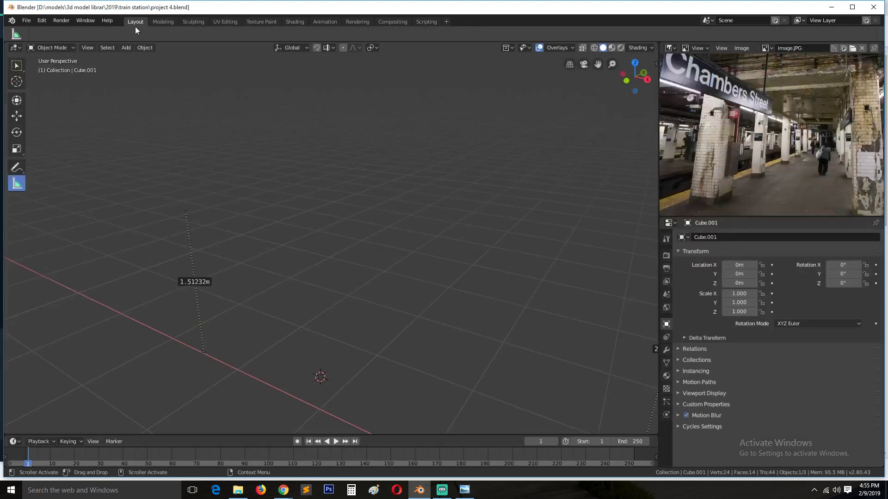
# Step: In the Layout workspace, zoom and pan across the Chambers Street station reference photo
pyautogui.click(136, 21)
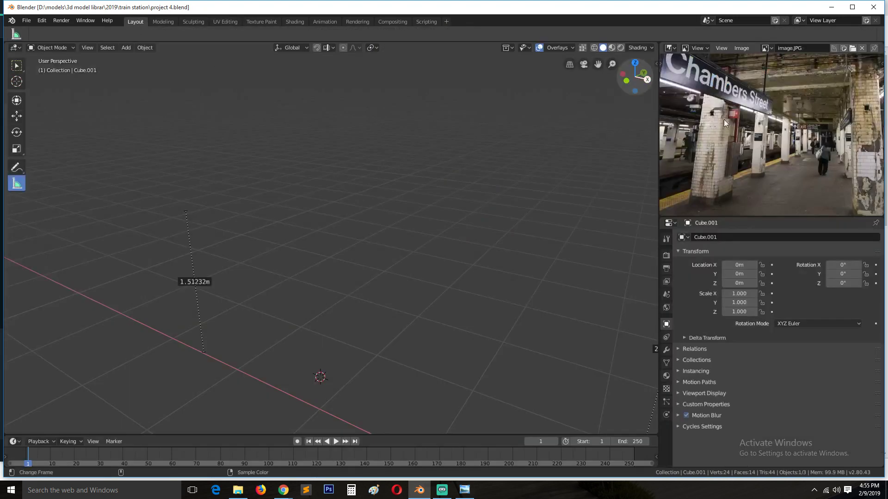
pyautogui.moveTo(728, 155); pyautogui.dragTo(693, 148, button='middle')
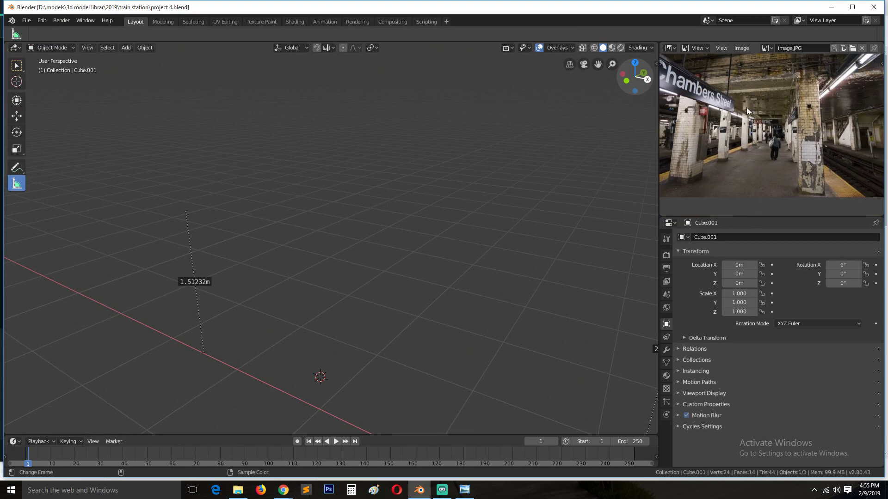
pyautogui.scroll(-3, 769, 96)
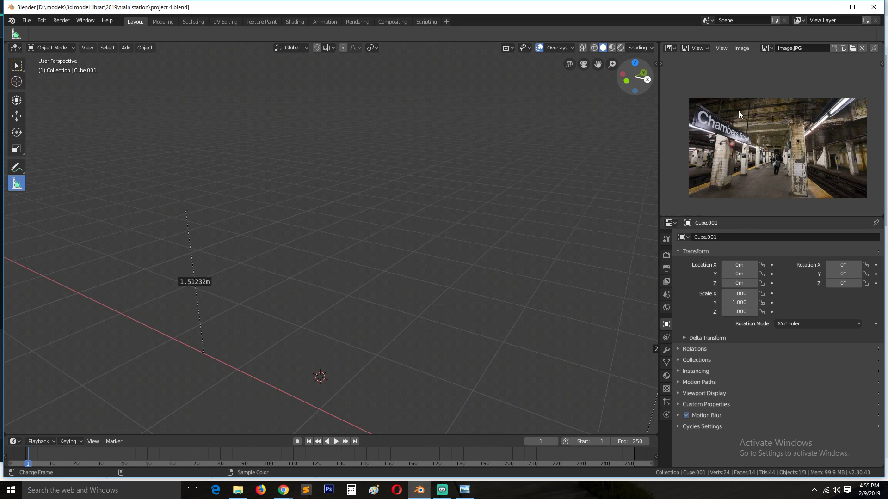
pyautogui.scroll(2, 758, 130)
pyautogui.scroll(-1, 775, 134)
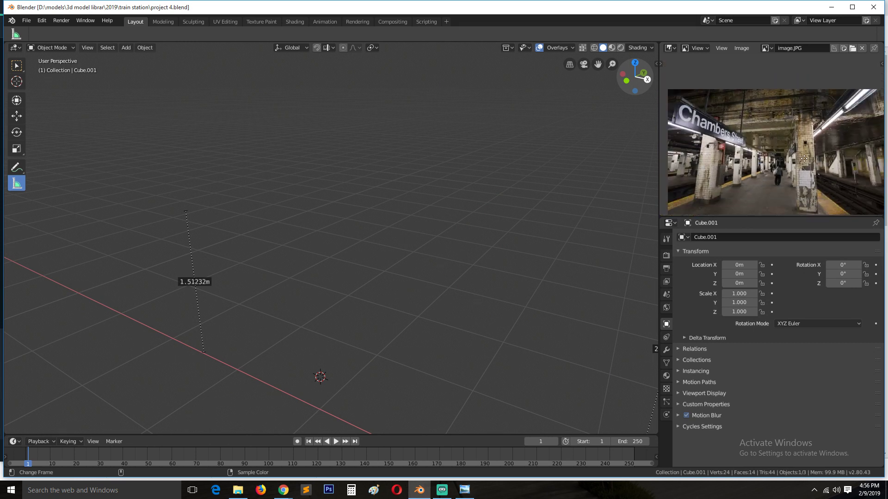
pyautogui.moveTo(804, 159); pyautogui.dragTo(804, 158, button='middle')
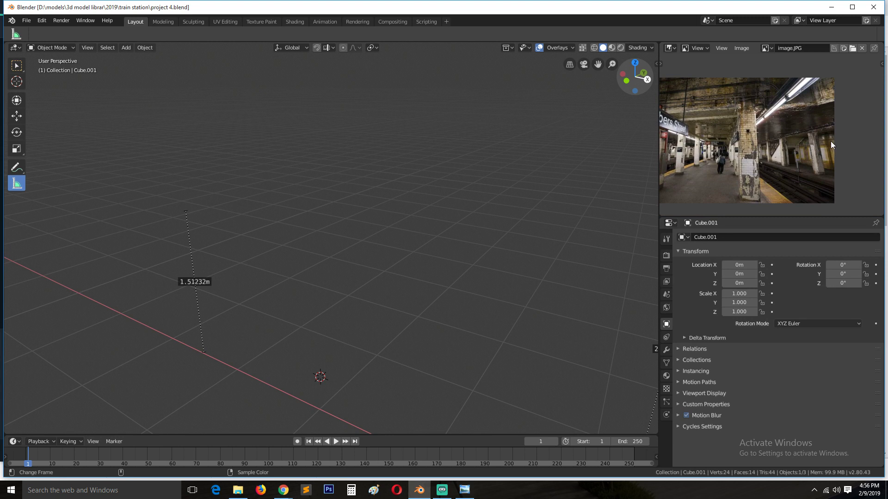
pyautogui.scroll(1, 800, 152)
pyautogui.moveTo(792, 161); pyautogui.dragTo(881, 136, button='middle')
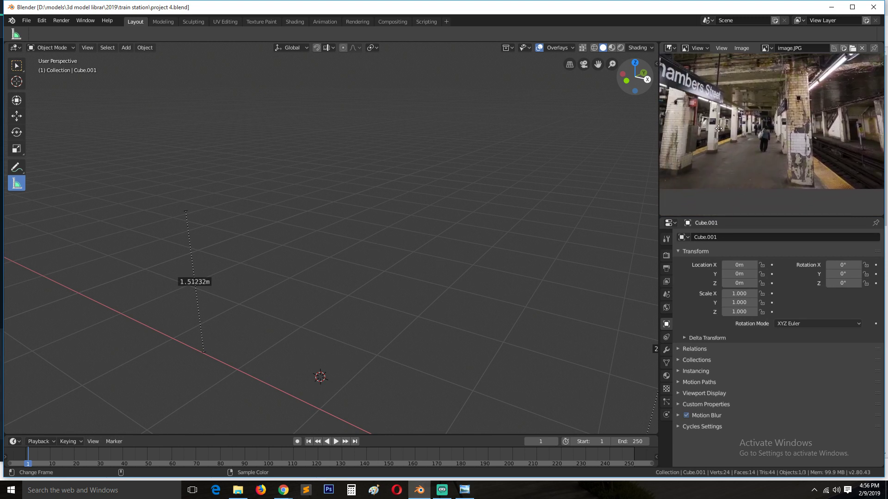
pyautogui.scroll(-1, 725, 123)
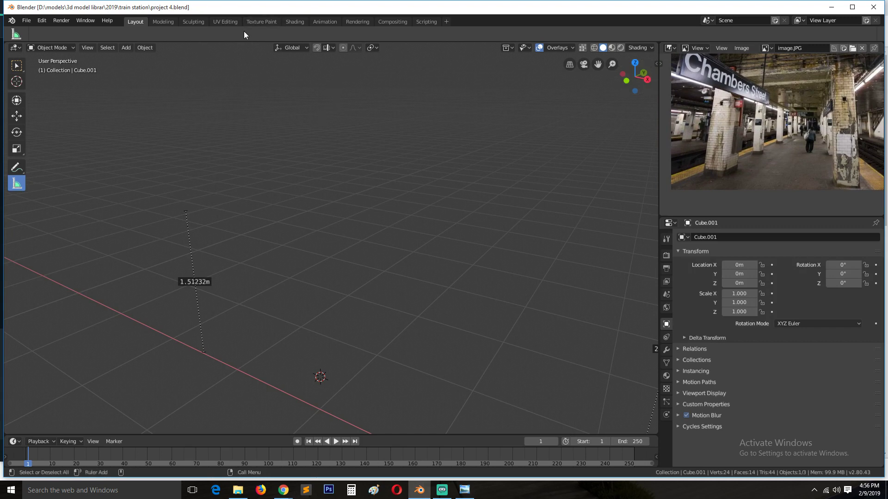
# Step: In Shading, replace the beam's tiles material with a new material named 'beam'
pyautogui.click(294, 22)
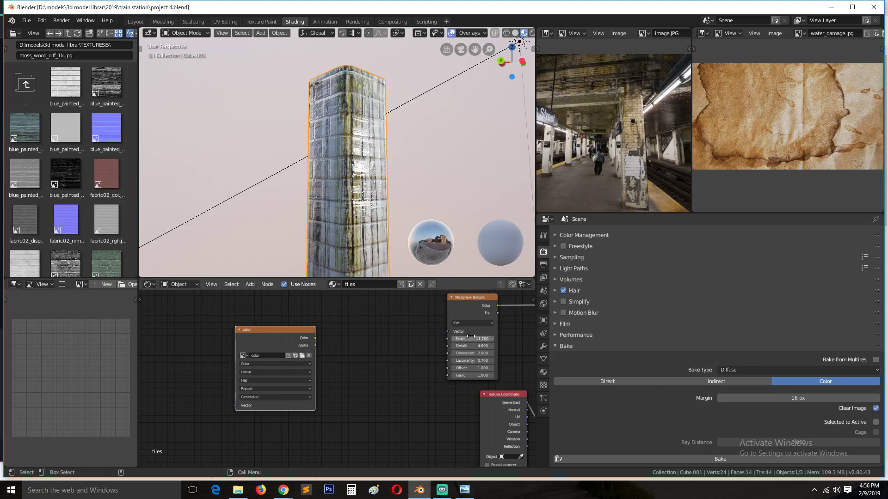
pyautogui.moveTo(444, 330); pyautogui.dragTo(337, 357, button='middle')
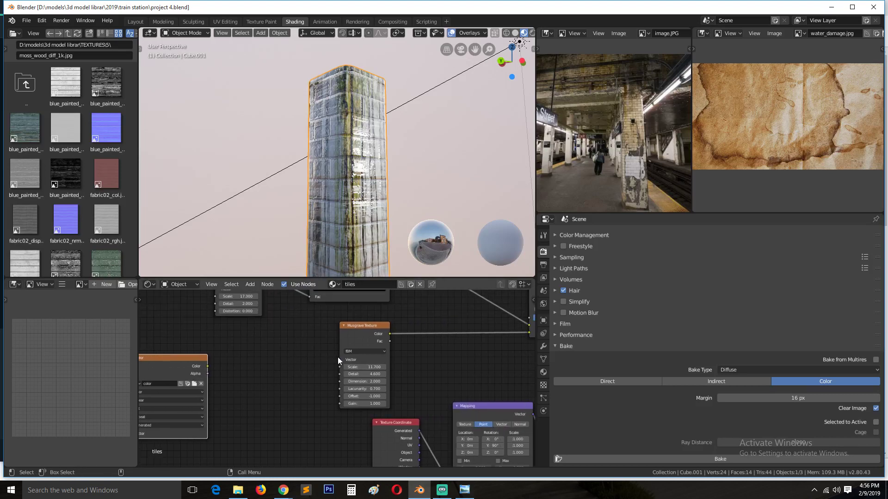
pyautogui.click(421, 284)
pyautogui.moveTo(367, 235); pyautogui.dragTo(365, 232, button='middle')
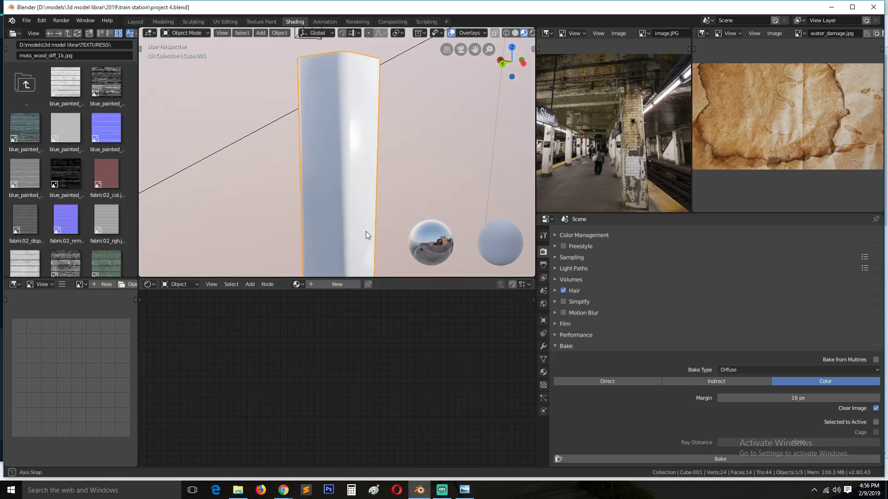
pyautogui.click(341, 283)
pyautogui.doubleClick(369, 285)
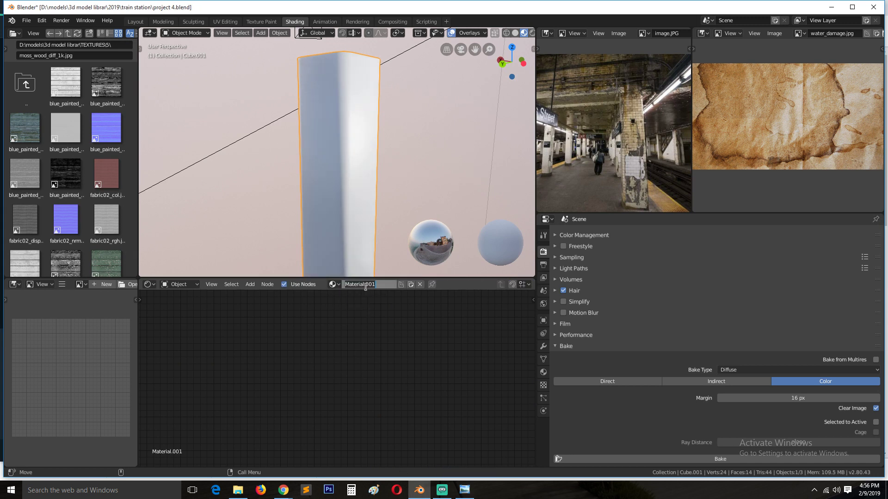
pyautogui.write('beam')
pyautogui.press('Return')
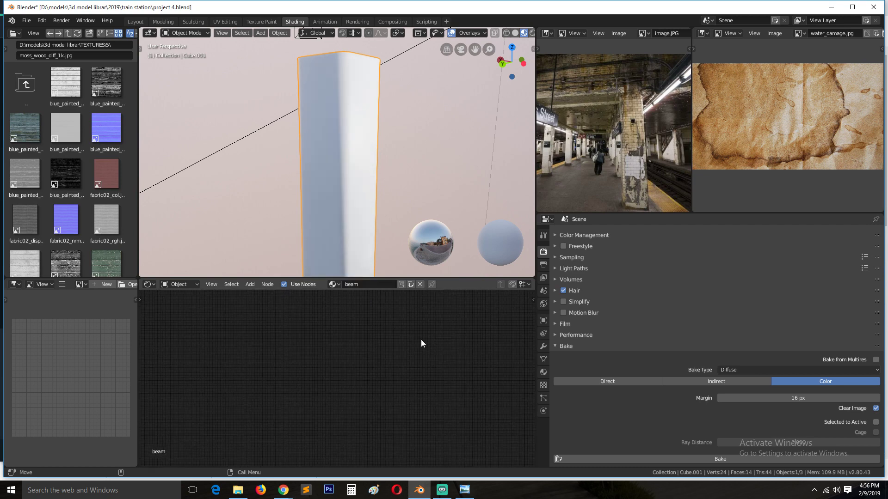
# Step: Frame the beam material's nodes and turn on the on-screen key display
pyautogui.press('Home')
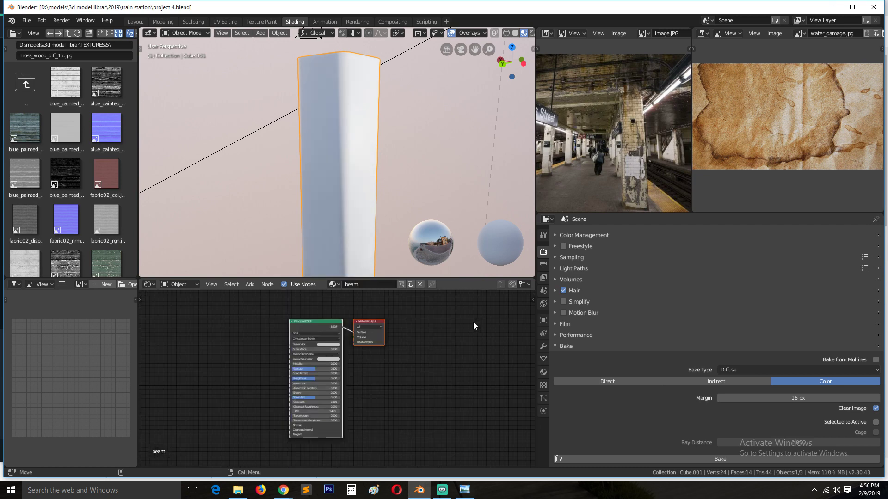
pyautogui.moveTo(248, 394); pyautogui.dragTo(376, 404, button='middle')
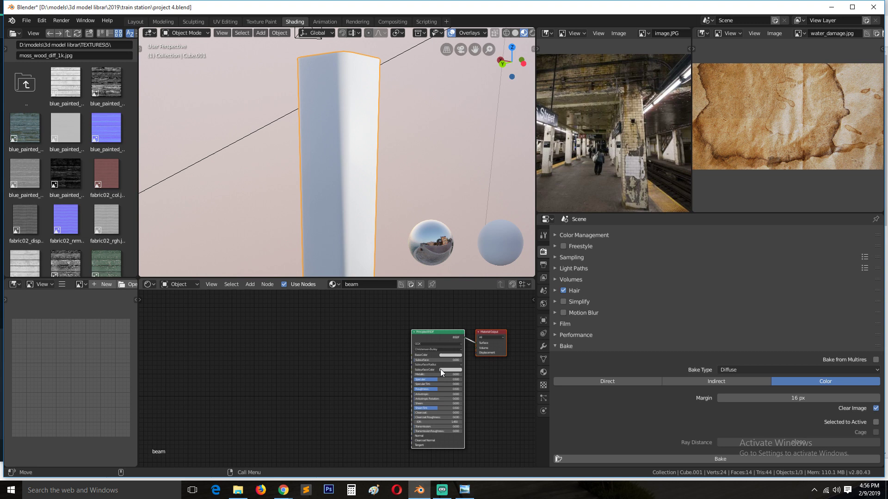
pyautogui.click(467, 351)
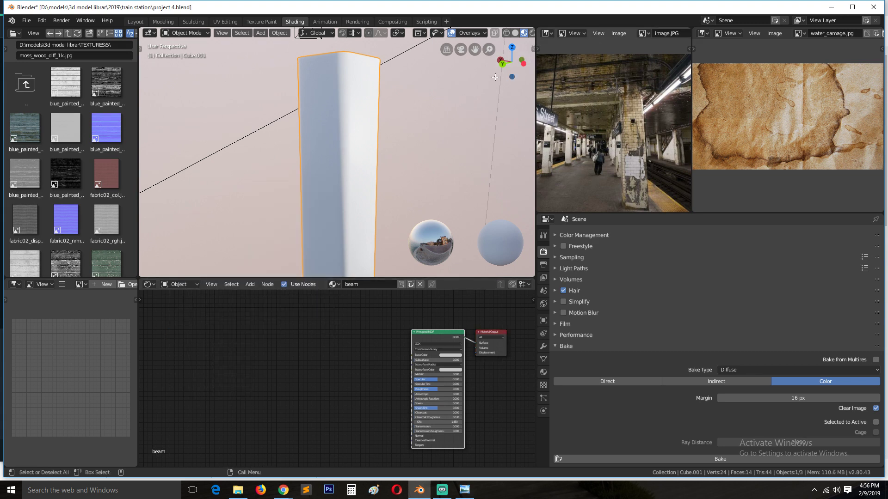
pyautogui.press('n')
pyautogui.click(529, 78)
pyautogui.click(509, 58)
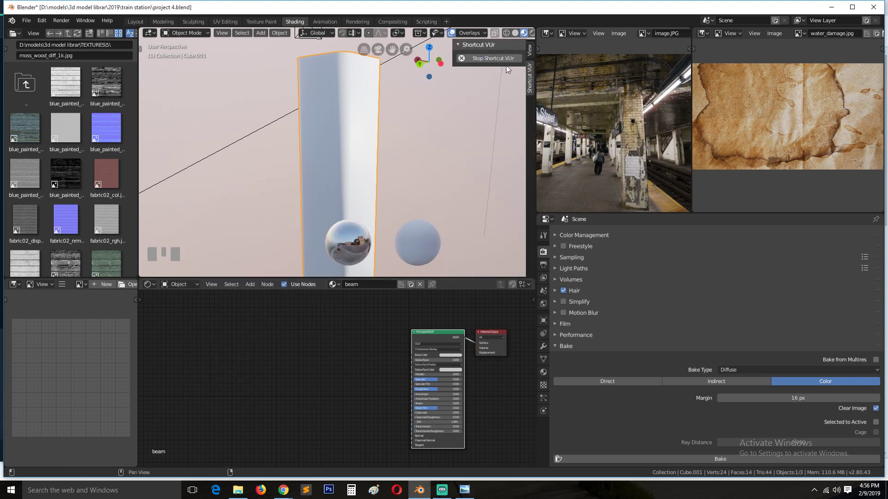
pyautogui.press('n')
# Step: Add an Image Texture node beside the Principled BSDF
pyautogui.hotkey('shift', 'a')
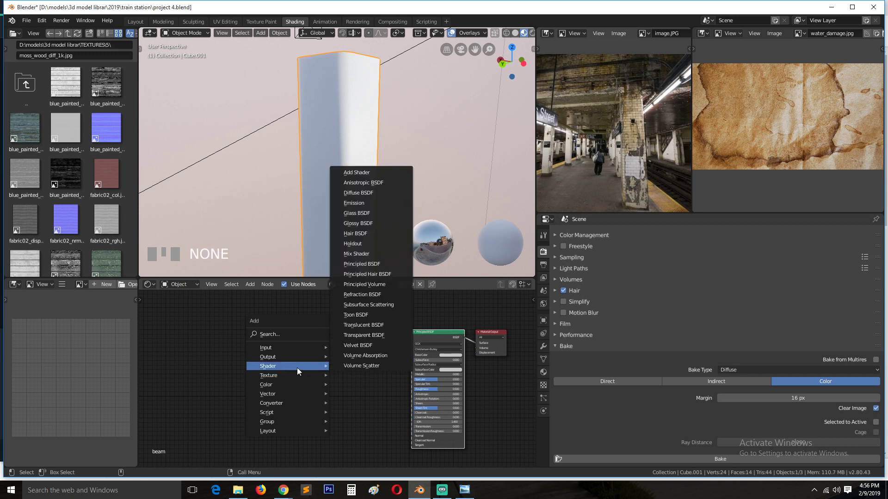
pyautogui.moveTo(296, 376)
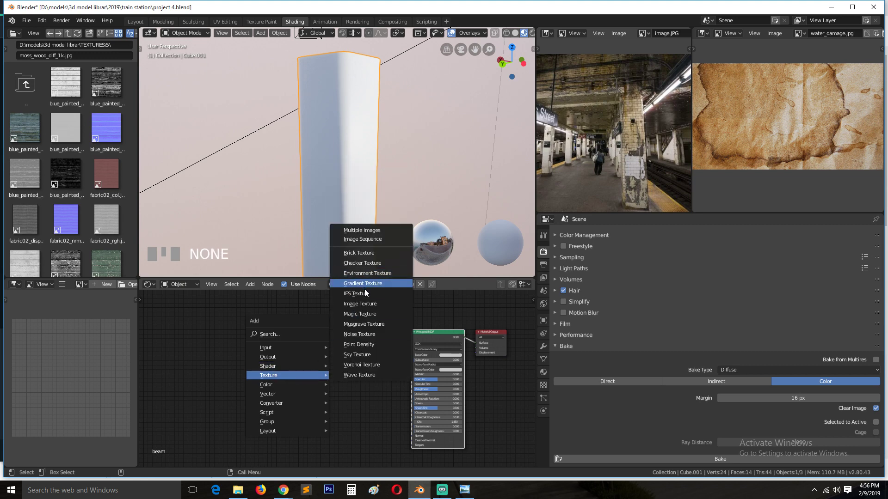
pyautogui.click(360, 304)
pyautogui.click(309, 333)
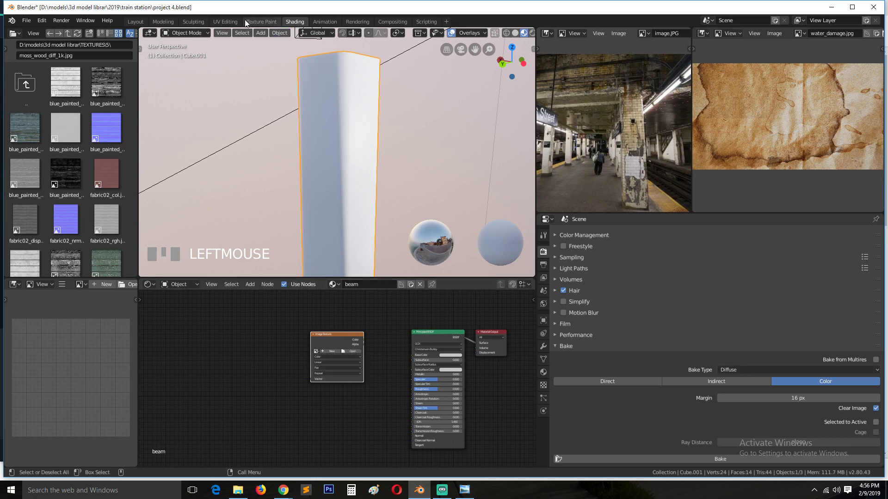
# Step: In UV Editing, set the baked colour image's Save As format to JPEG, then cancel
pyautogui.click(224, 21)
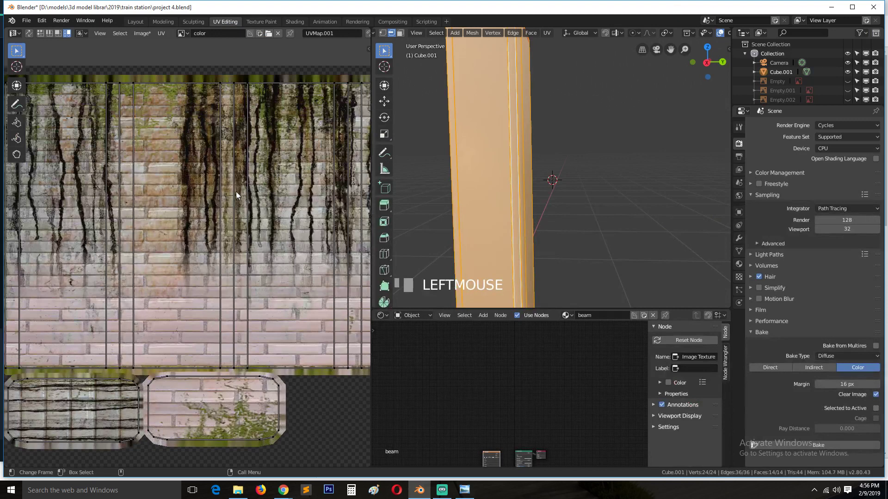
pyautogui.scroll(-3, 236, 191)
pyautogui.click(134, 35)
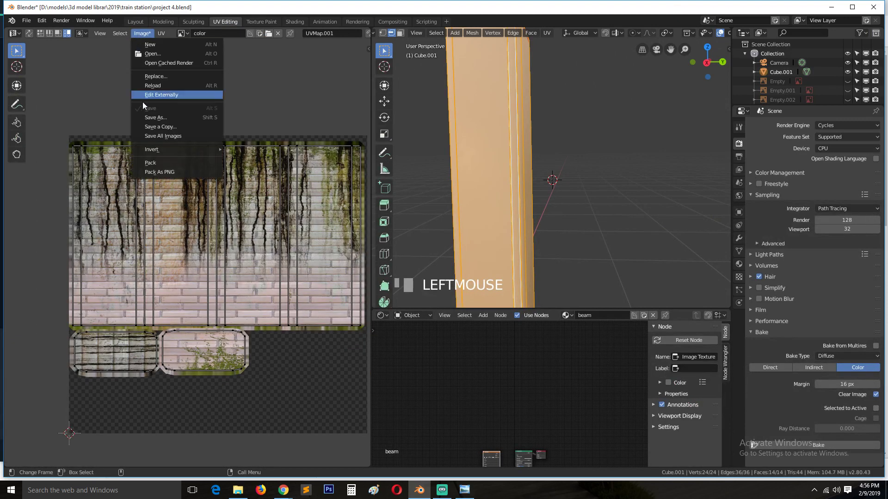
pyautogui.click(156, 119)
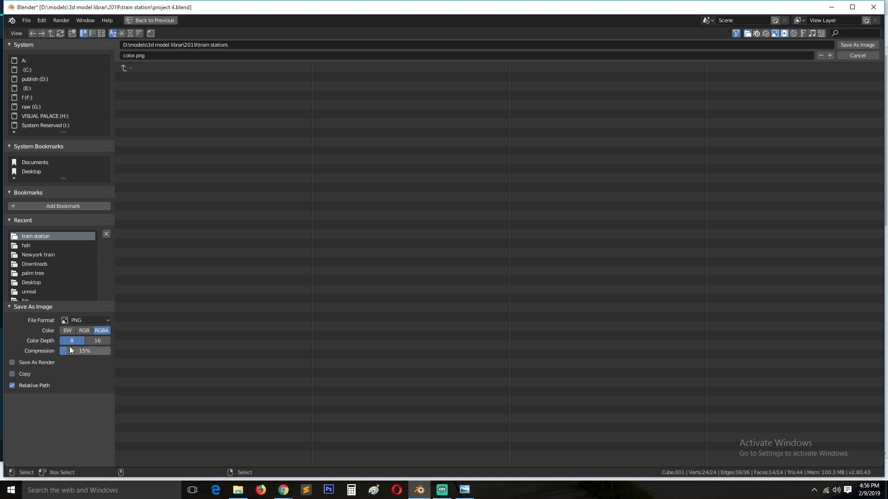
pyautogui.click(85, 322)
pyautogui.click(87, 279)
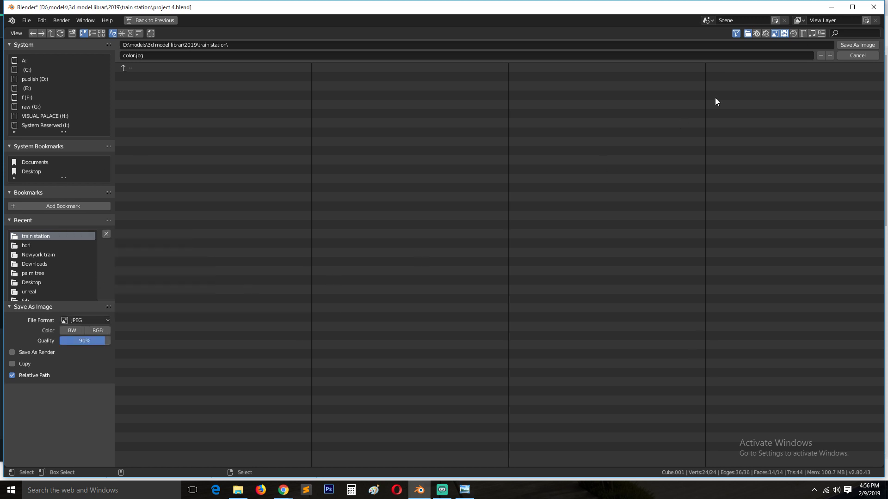
pyautogui.click(857, 56)
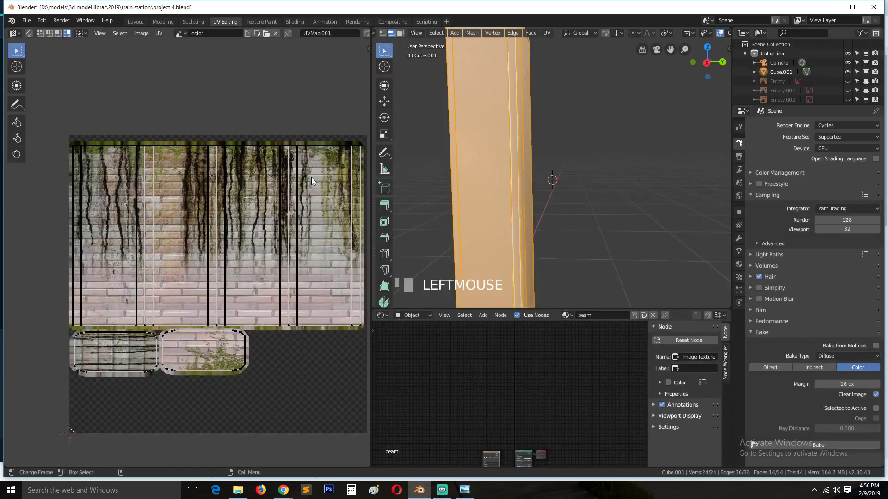
# Step: Load the 'color' image into the Image Texture node and preview it on the beam
pyautogui.click(298, 22)
pyautogui.click(305, 339)
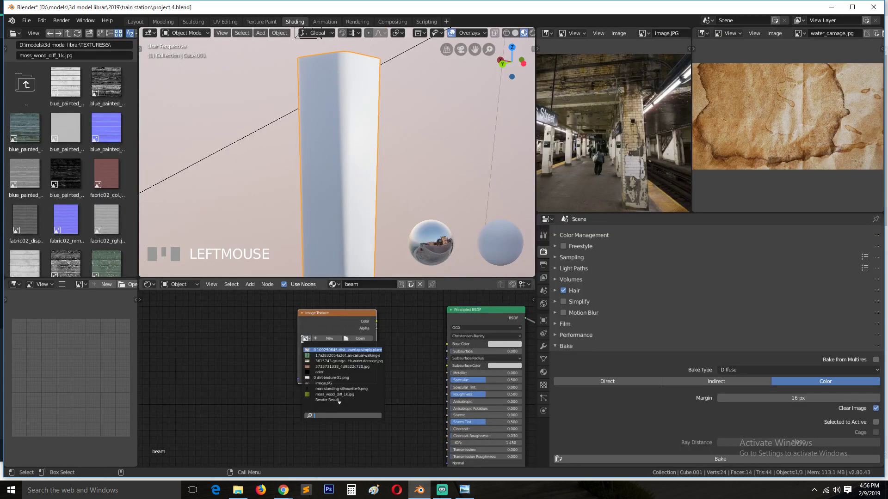
pyautogui.write('colo')
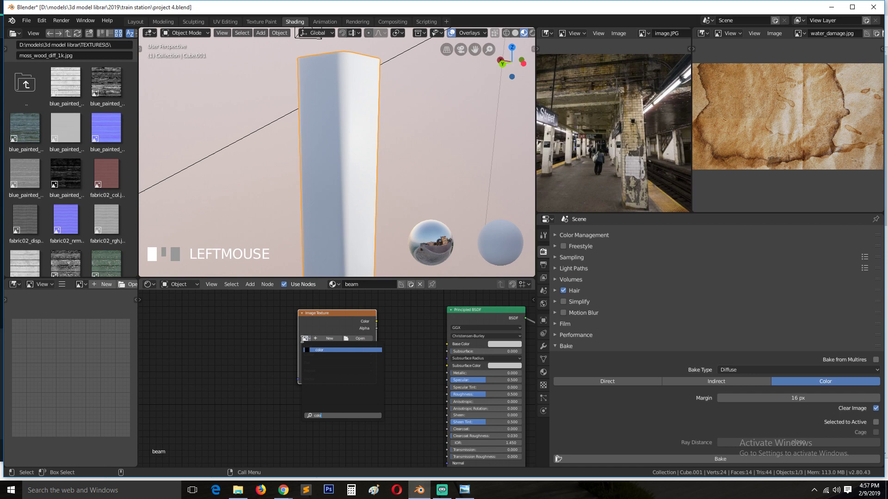
pyautogui.click(325, 350)
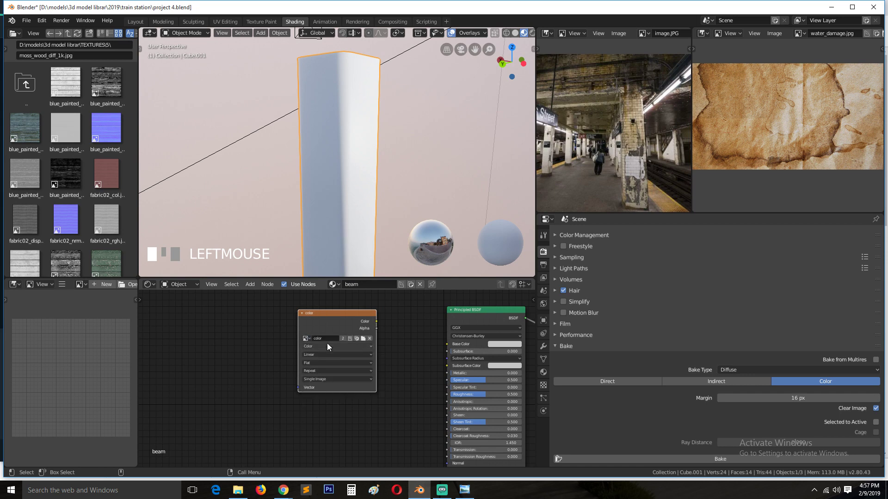
pyautogui.keyDown('ctrl'); pyautogui.keyDown('shift'); pyautogui.click(334, 315); pyautogui.keyUp('shift'); pyautogui.keyUp('ctrl')
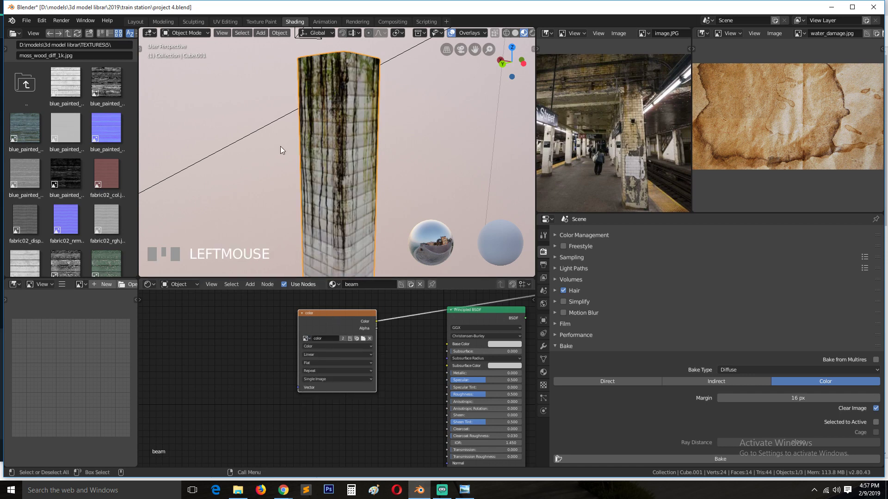
pyautogui.hotkey('shift', '`')
pyautogui.scroll(-2, 337, 153)
pyautogui.hotkey('shift', '`')
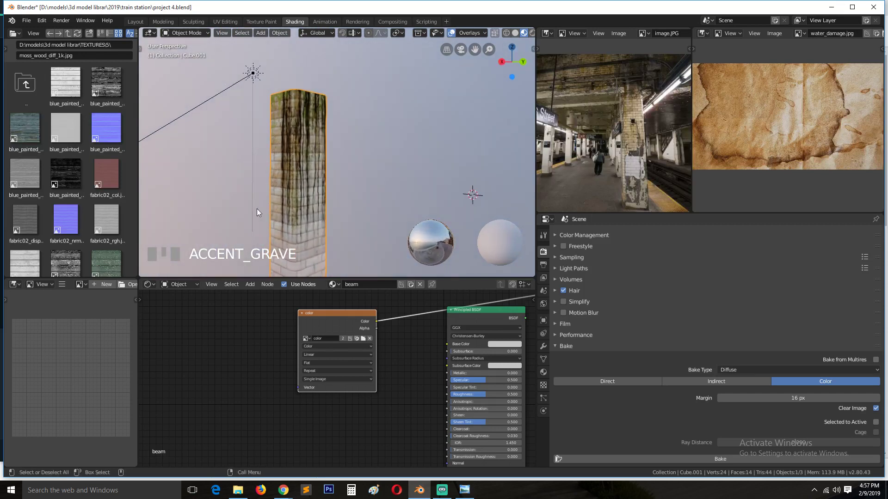
# Step: Connect the color image to the Principled BSDF Base Color and orbit the textured beam
pyautogui.moveTo(330, 326); pyautogui.dragTo(292, 331)
pyautogui.scroll(-3, 401, 341)
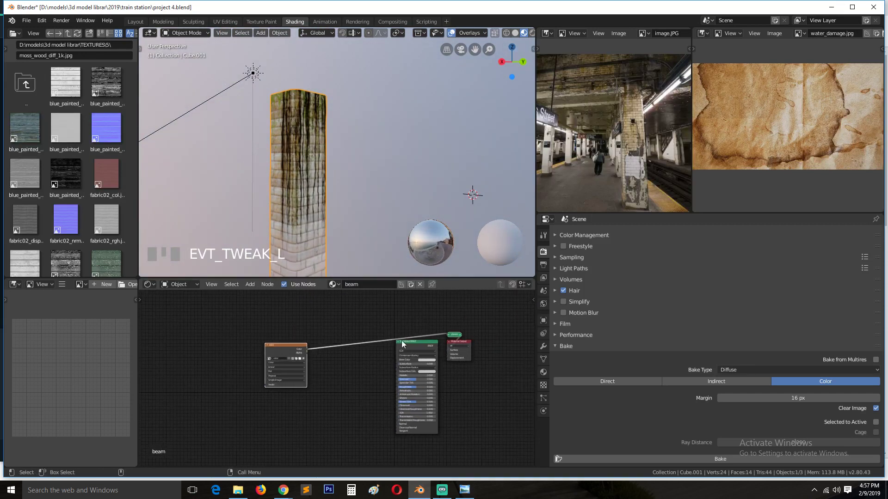
pyautogui.scroll(2, 402, 340)
pyautogui.keyDown('ctrl'); pyautogui.keyDown('shift'); pyautogui.click(457, 329); pyautogui.keyUp('shift'); pyautogui.keyUp('ctrl')
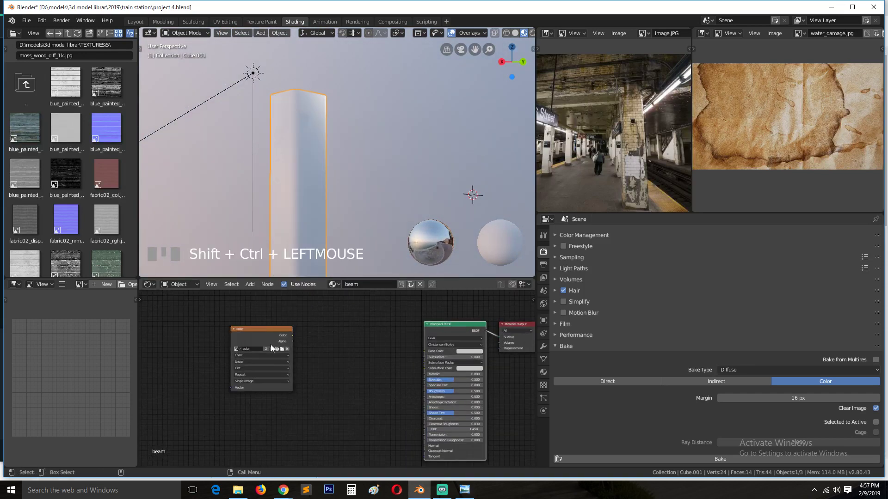
pyautogui.moveTo(293, 336); pyautogui.dragTo(426, 352)
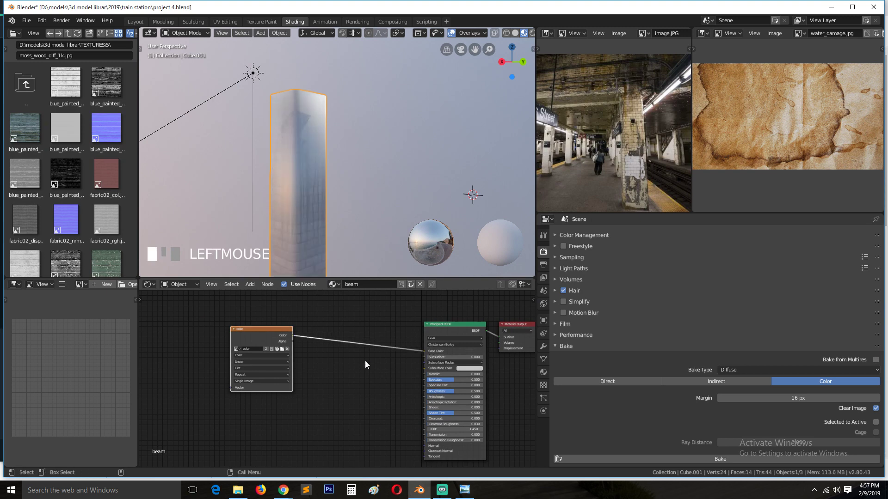
pyautogui.scroll(1, 365, 361)
pyautogui.scroll(1, 368, 362)
pyautogui.press('`')
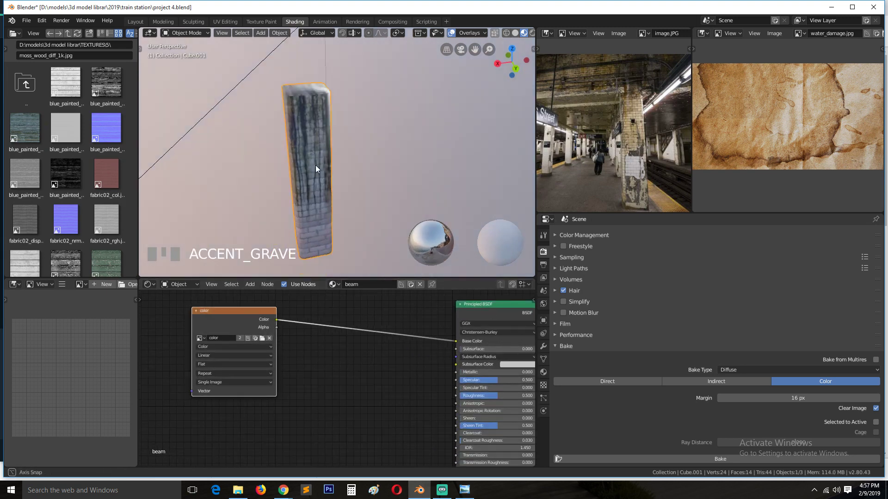
pyautogui.moveTo(304, 116)
pyautogui.mouseDown(button='middle')
pyautogui.moveTo(517, 122)
pyautogui.moveTo(207, 86)
pyautogui.moveTo(320, 138)
pyautogui.moveTo(334, 165)
pyautogui.moveTo(213, 134)
pyautogui.moveTo(231, 116)
pyautogui.mouseUp(button='middle')
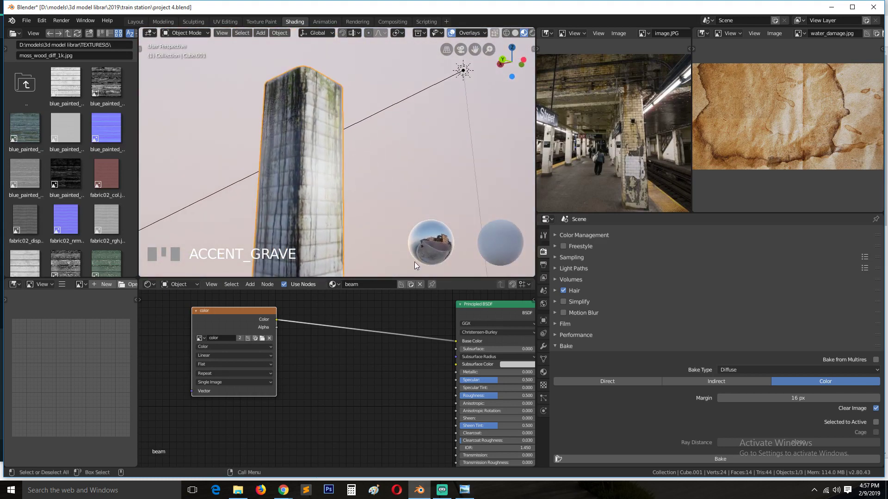
# Step: Save 4.blend and show the tiles material's node tree in the node editor
pyautogui.moveTo(407, 352); pyautogui.dragTo(376, 353, button='middle')
pyautogui.hotkey('ctrl', 's')
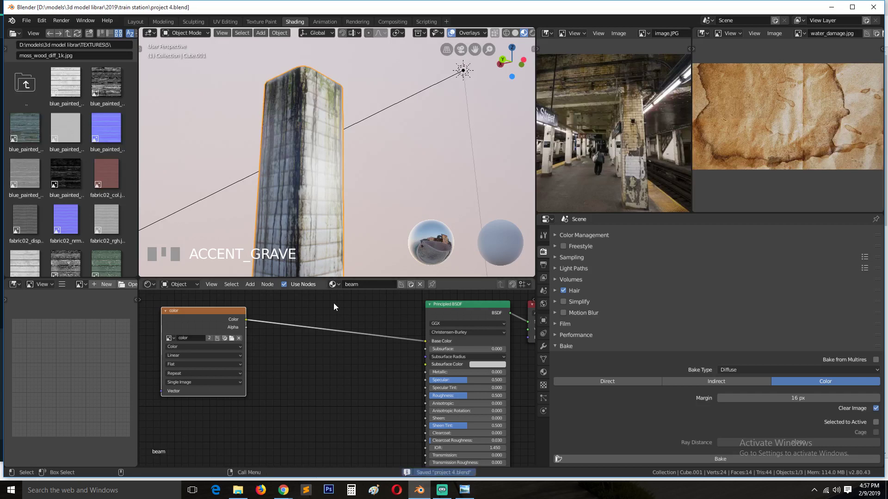
pyautogui.click(332, 284)
pyautogui.click(346, 320)
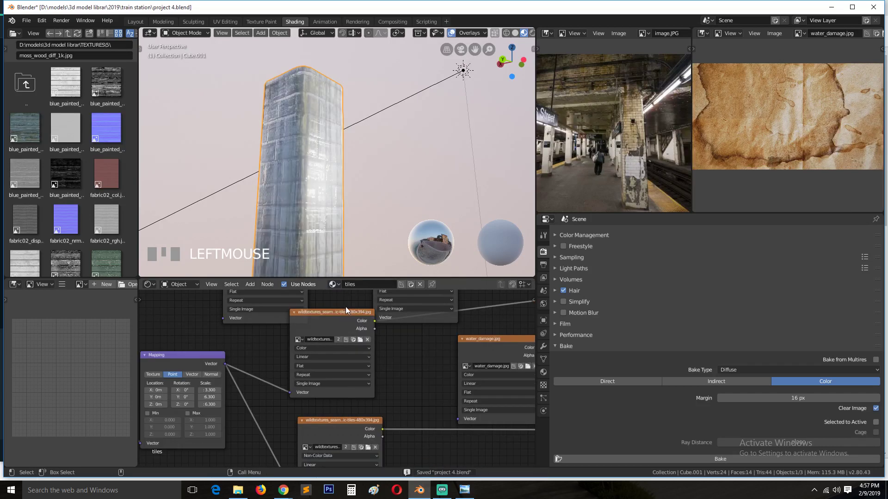
pyautogui.press('`')
pyautogui.scroll(-2, 335, 204)
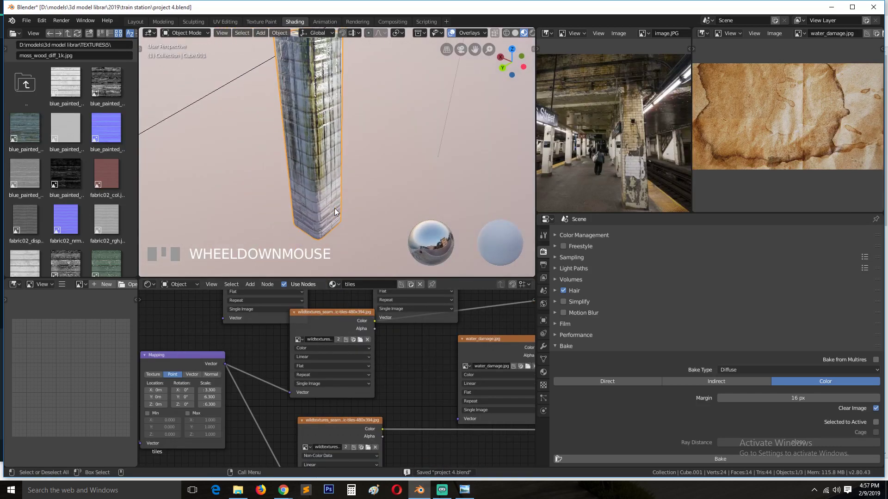
pyautogui.press('`')
pyautogui.moveTo(423, 440); pyautogui.dragTo(343, 436, button='middle')
pyautogui.scroll(-1, 362, 359)
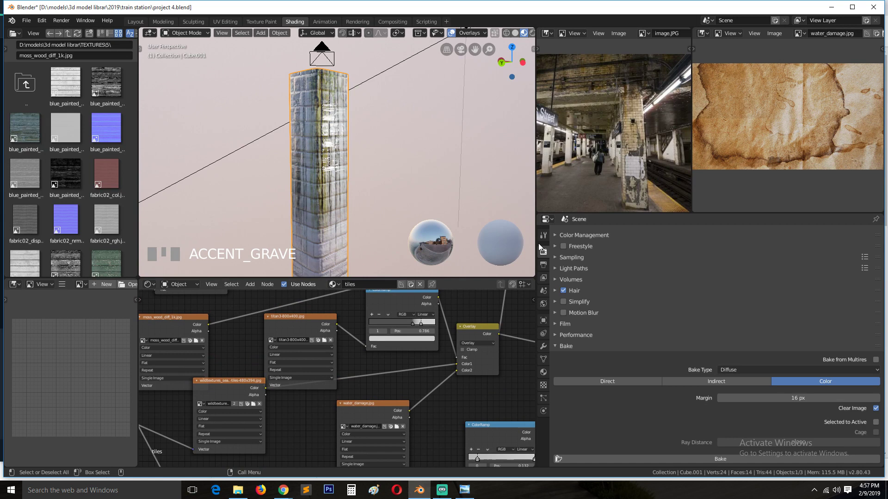
# Step: In UV Editing, add an Image Texture node to the tiles material
pyautogui.click(224, 21)
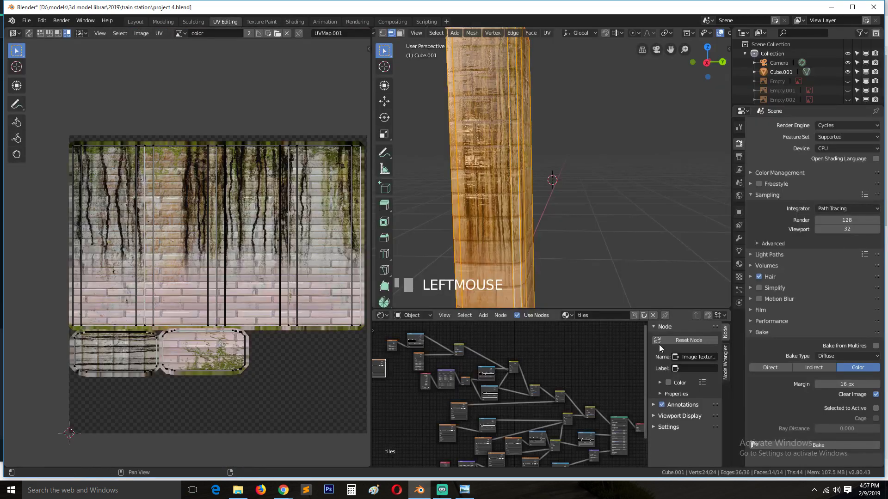
pyautogui.scroll(2, 470, 349)
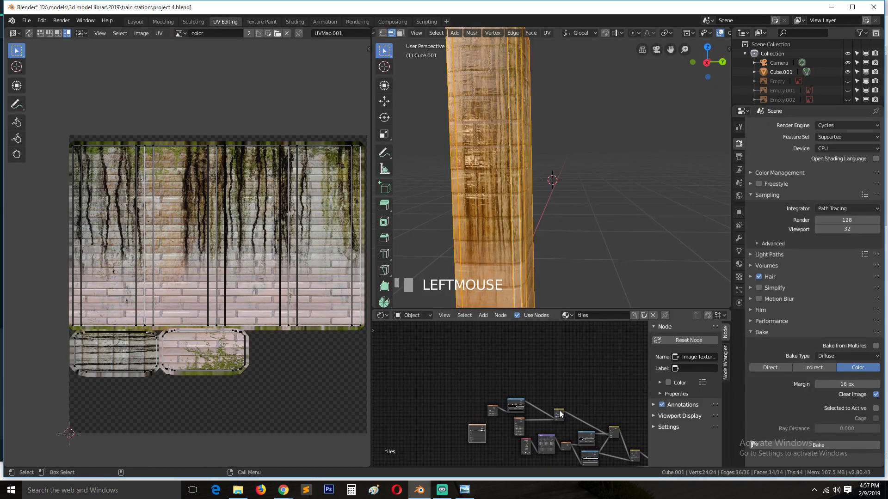
pyautogui.hotkey('shift', 'a')
pyautogui.moveTo(419, 368)
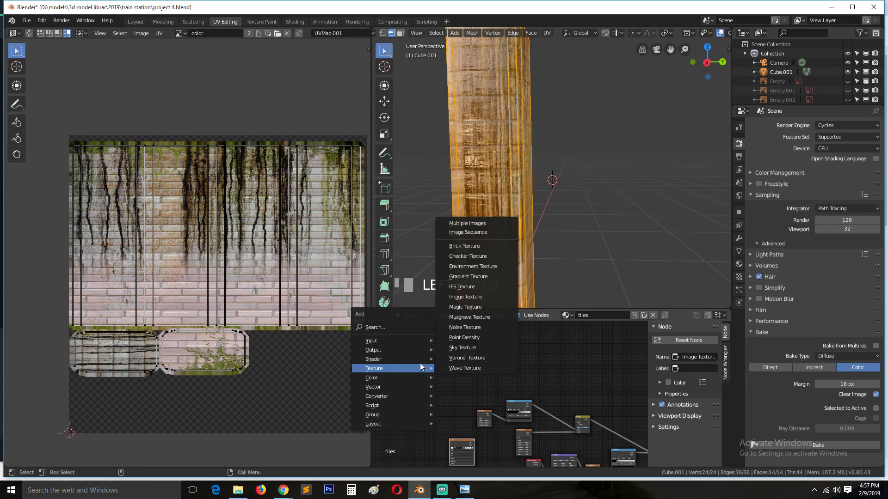
pyautogui.click(481, 296)
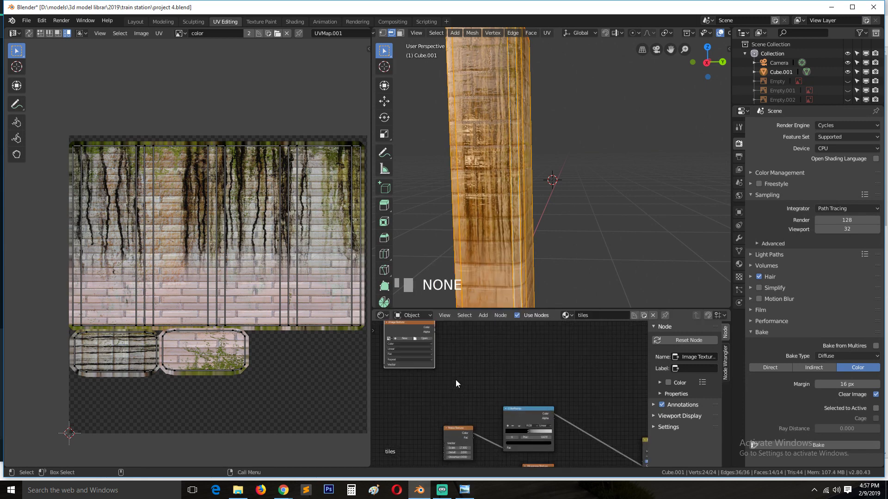
pyautogui.moveTo(456, 379); pyautogui.dragTo(498, 411, button='middle')
# Step: Give the node a new blank 1024×1024 image named 'roughness'
pyautogui.click(465, 382)
pyautogui.click(478, 373)
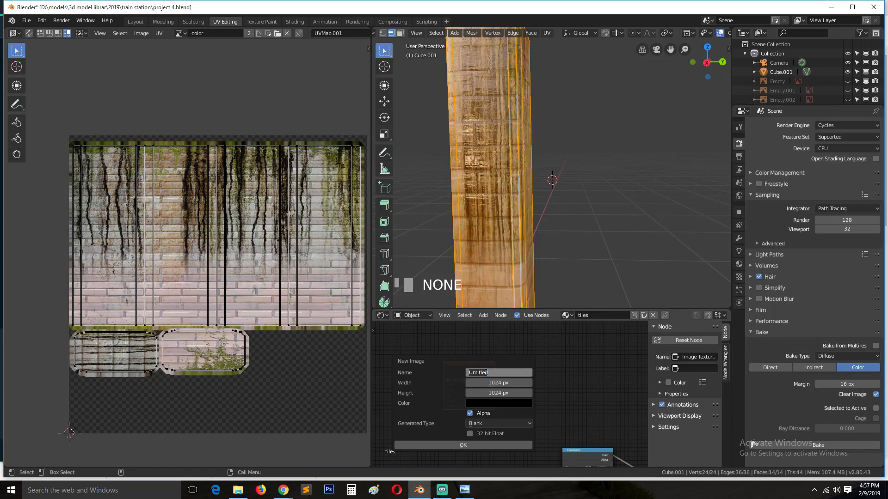
pyautogui.write('roughness')
pyautogui.press('Return')
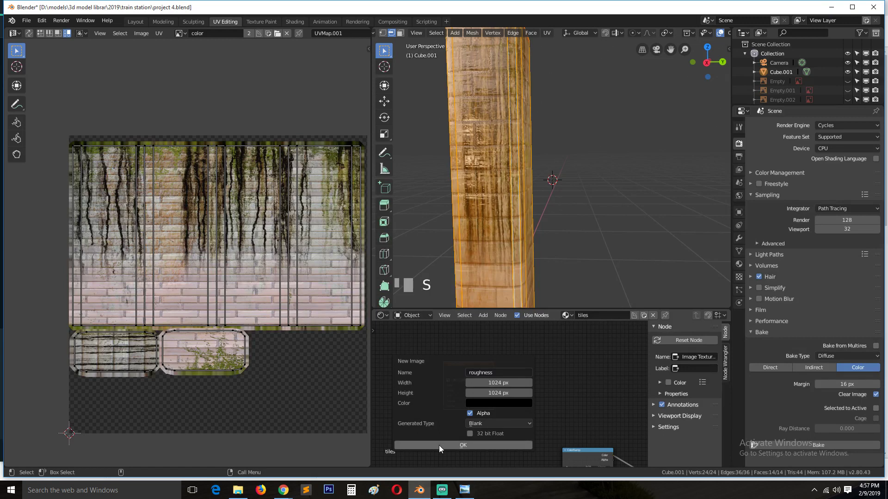
pyautogui.click(439, 446)
pyautogui.scroll(3, 445, 434)
pyautogui.moveTo(468, 404); pyautogui.dragTo(493, 412, button='middle')
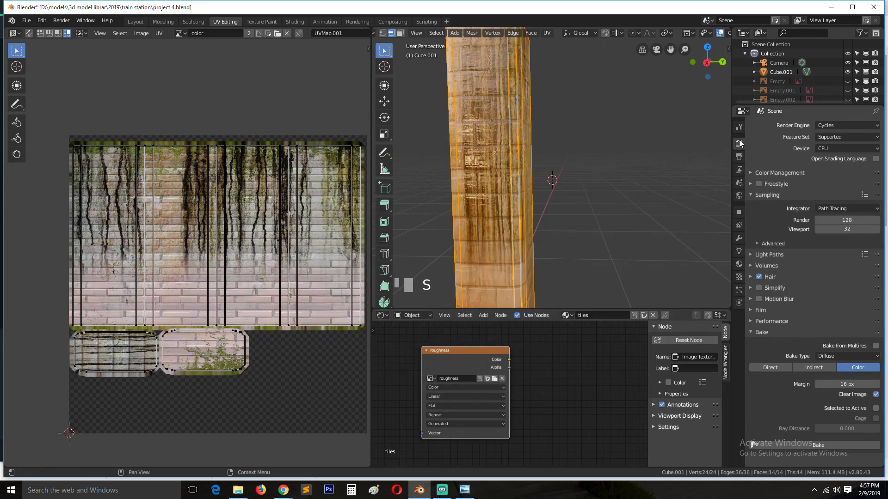
# Step: Set Bake Type to Roughness and bake into the roughness image shown in the UV editor
pyautogui.click(841, 356)
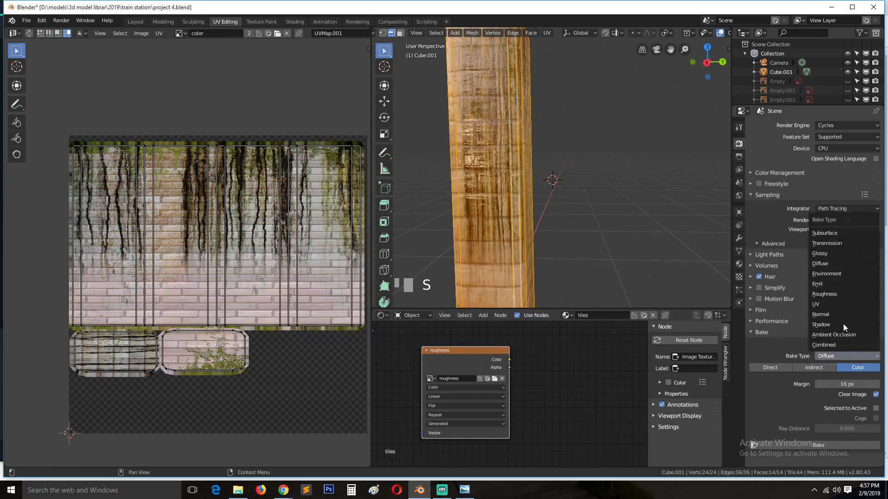
pyautogui.click(842, 287)
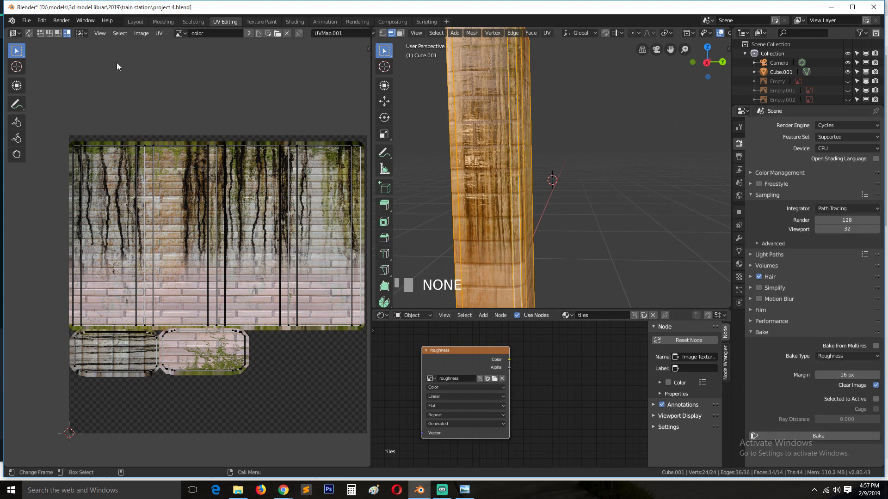
pyautogui.click(180, 33)
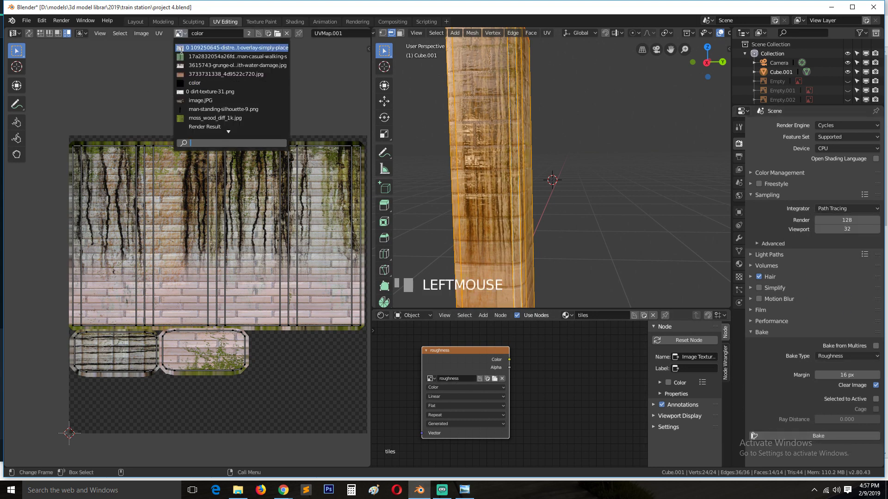
pyautogui.scroll(-3, 199, 122)
pyautogui.click(203, 110)
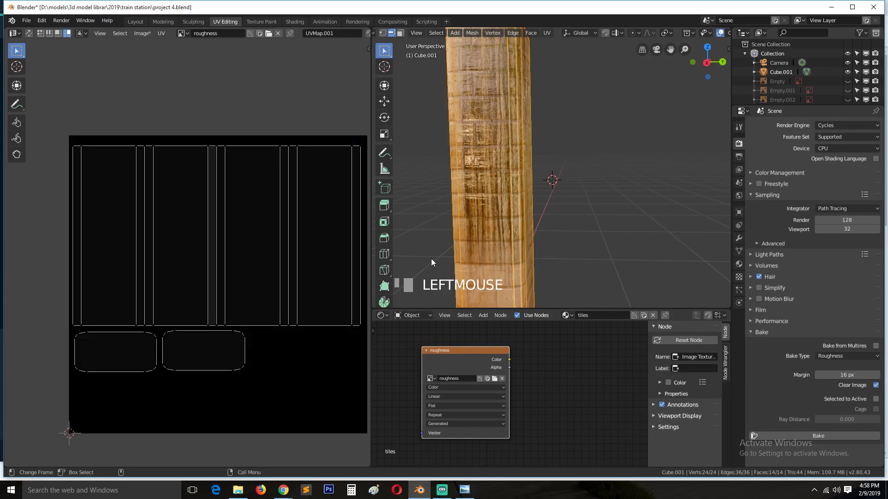
pyautogui.click(803, 436)
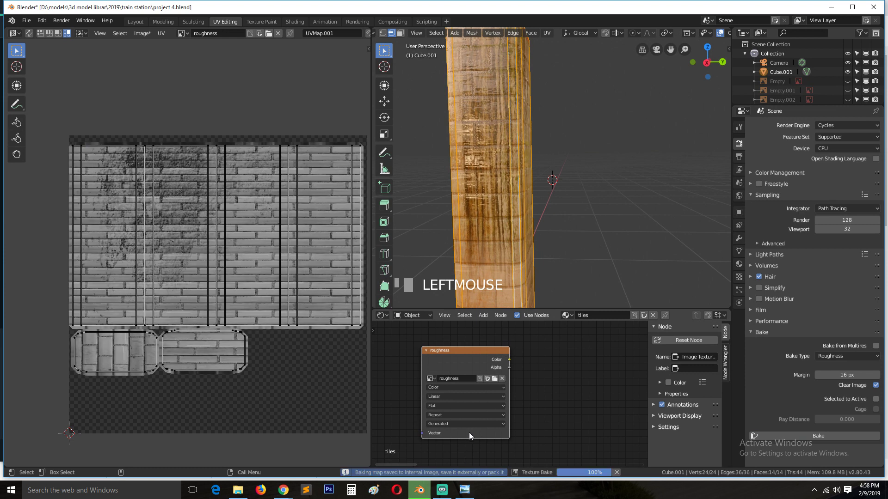
pyautogui.scroll(2, 276, 276)
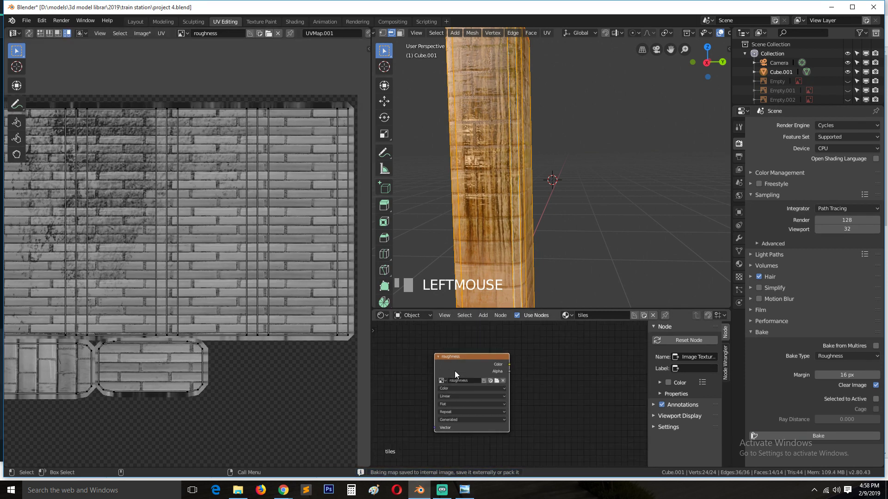
pyautogui.scroll(-1, 454, 371)
pyautogui.scroll(-3, 287, 271)
pyautogui.moveTo(287, 274); pyautogui.dragTo(288, 279, button='middle')
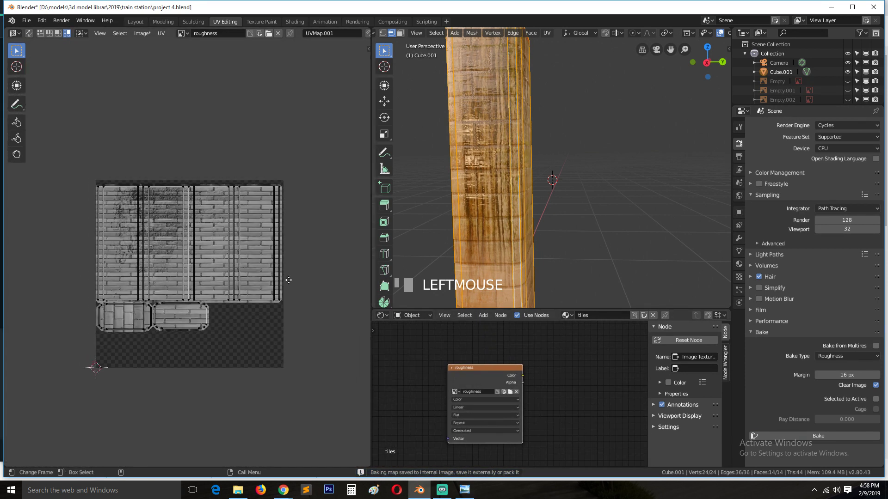
pyautogui.scroll(2, 286, 282)
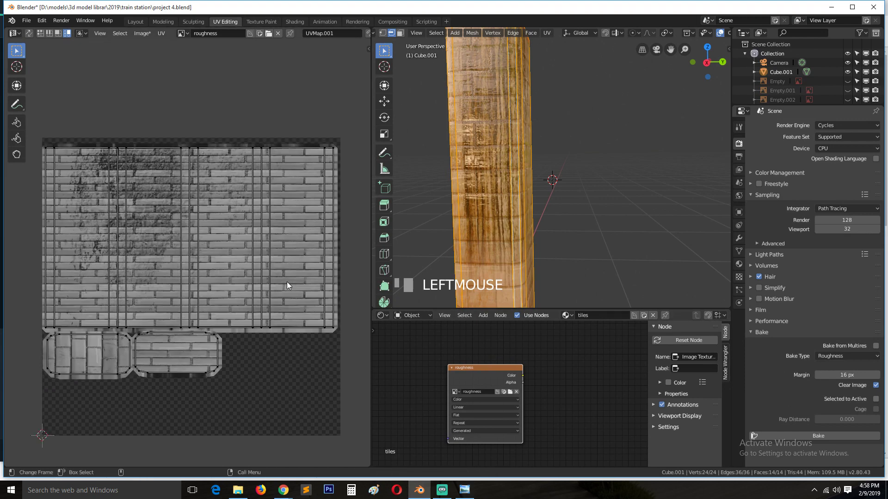
# Step: Save the baked roughness image as roughness.png
pyautogui.press('`')
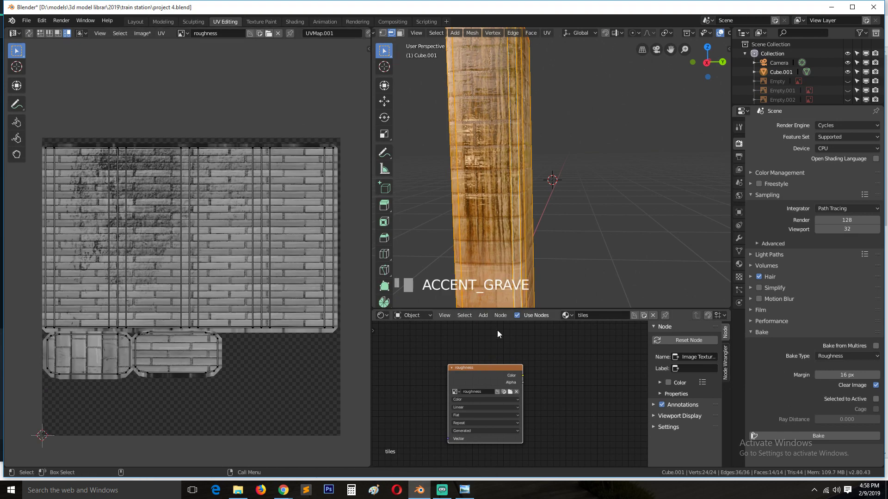
pyautogui.click(142, 33)
pyautogui.click(156, 117)
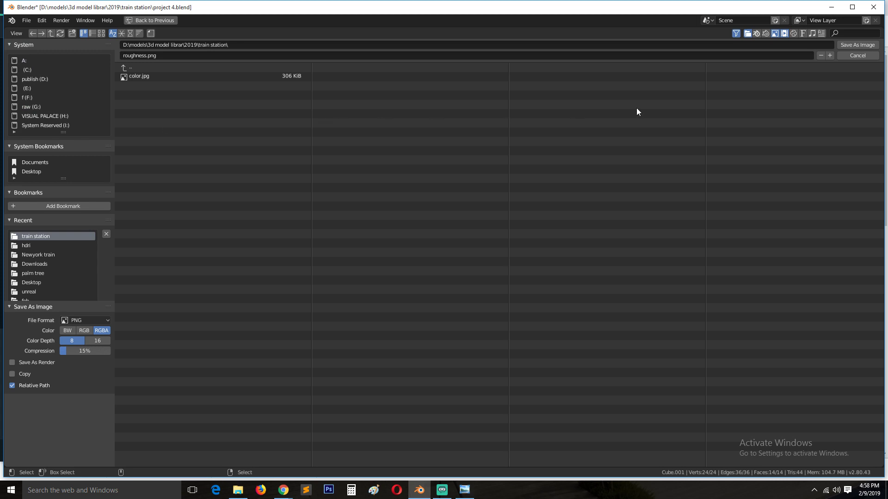
pyautogui.click(855, 44)
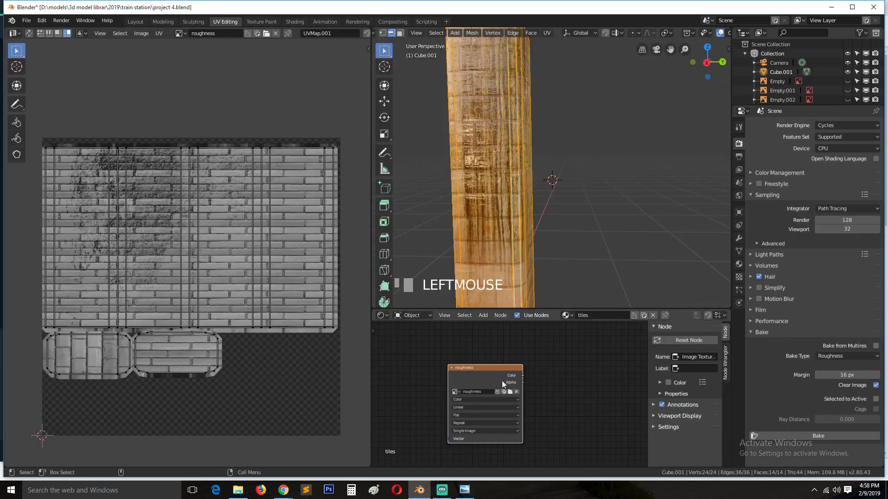
# Step: Duplicate the roughness node and give the copy a new blank image named 'normal'
pyautogui.hotkey('shift', 'd')
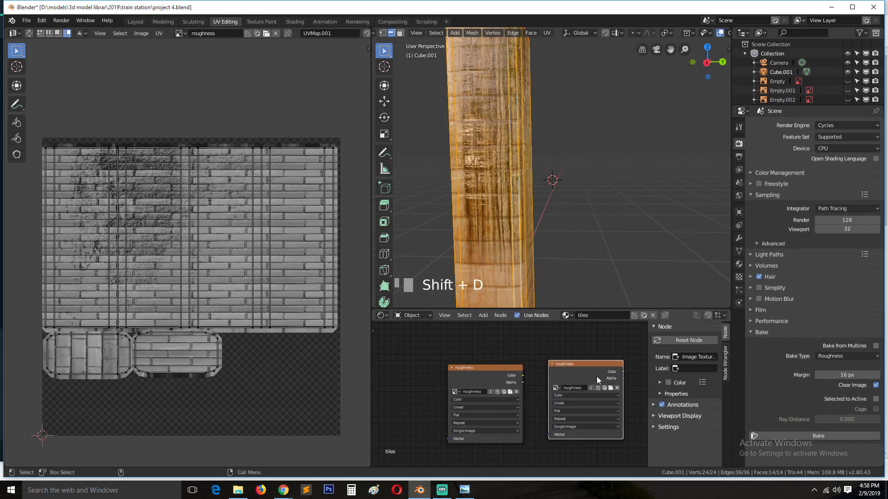
pyautogui.click(597, 377)
pyautogui.moveTo(575, 382); pyautogui.dragTo(451, 377, button='middle')
pyautogui.click(487, 384)
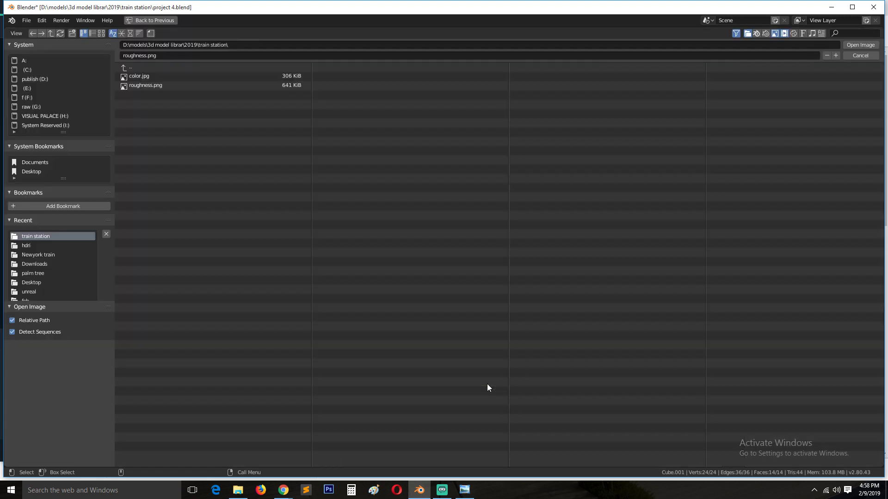
pyautogui.click(860, 56)
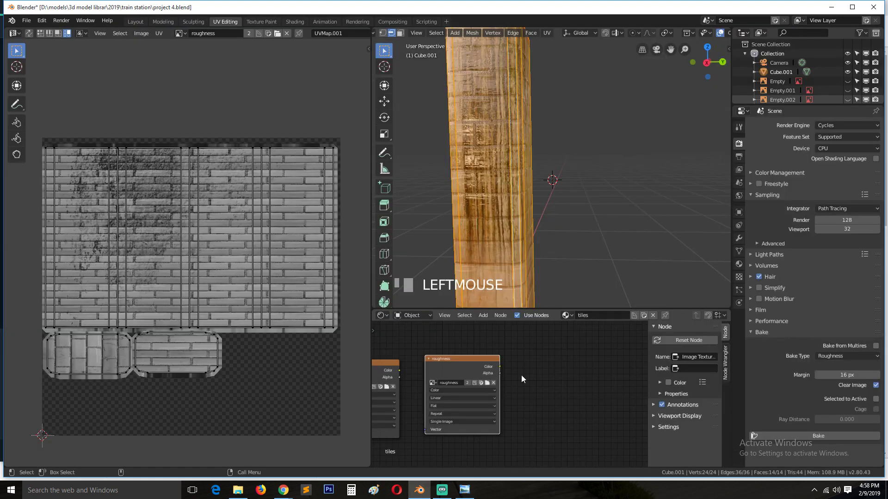
pyautogui.click(478, 384)
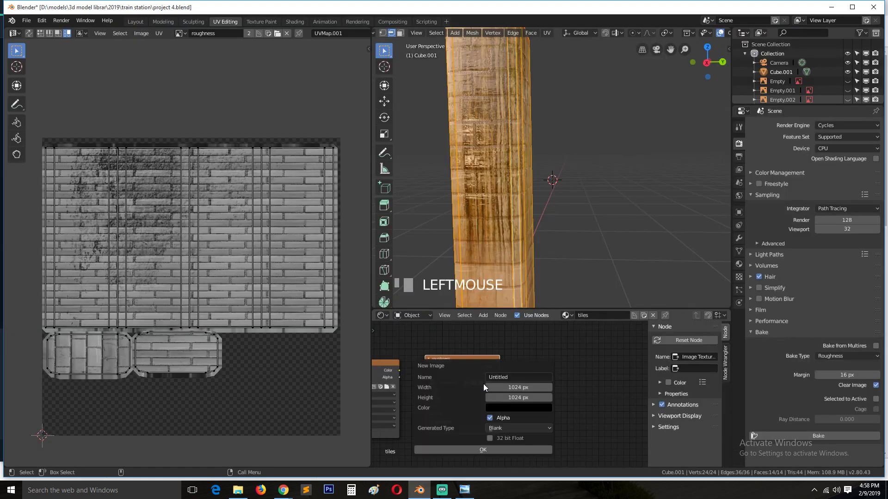
pyautogui.click(511, 377)
pyautogui.write('normal')
pyautogui.press('Return')
pyautogui.click(528, 449)
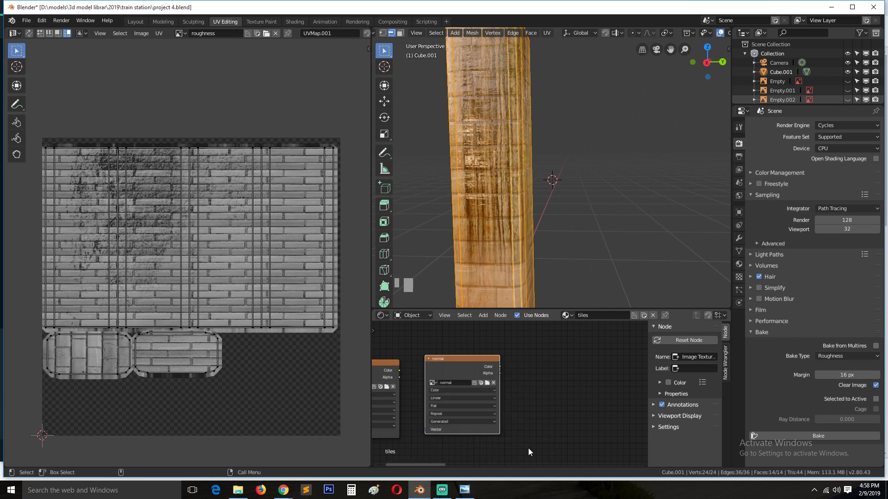
pyautogui.click(462, 365)
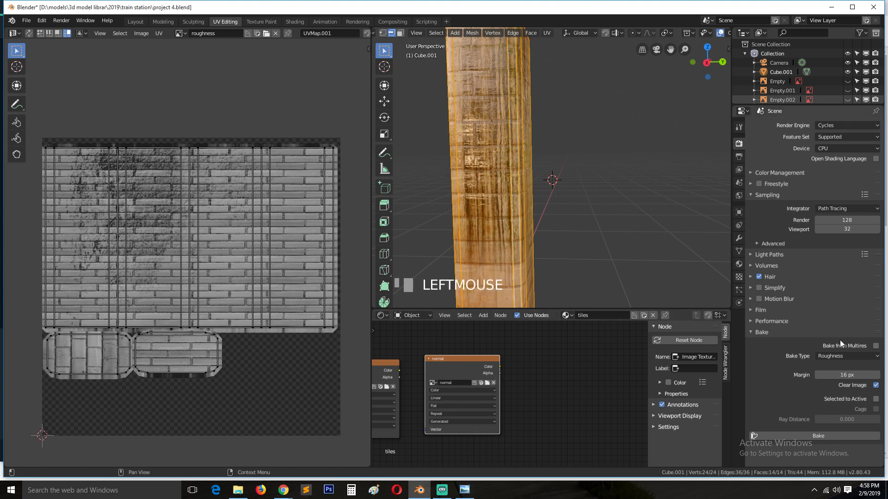
# Step: Switch the Bake Type to Normal
pyautogui.click(845, 356)
pyautogui.click(847, 314)
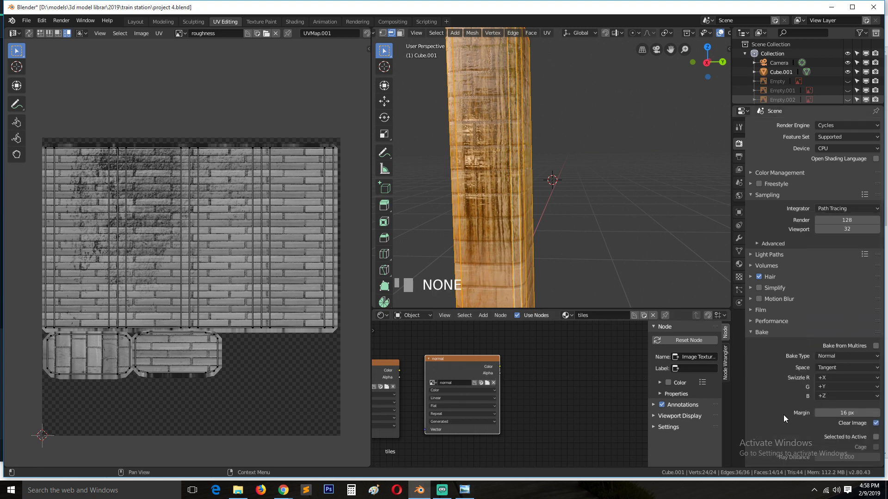
pyautogui.scroll(-1, 783, 415)
# Step: Leave Edit Mode, display the normal image, and bake the beam's normal map into it
pyautogui.scroll(-1, 769, 404)
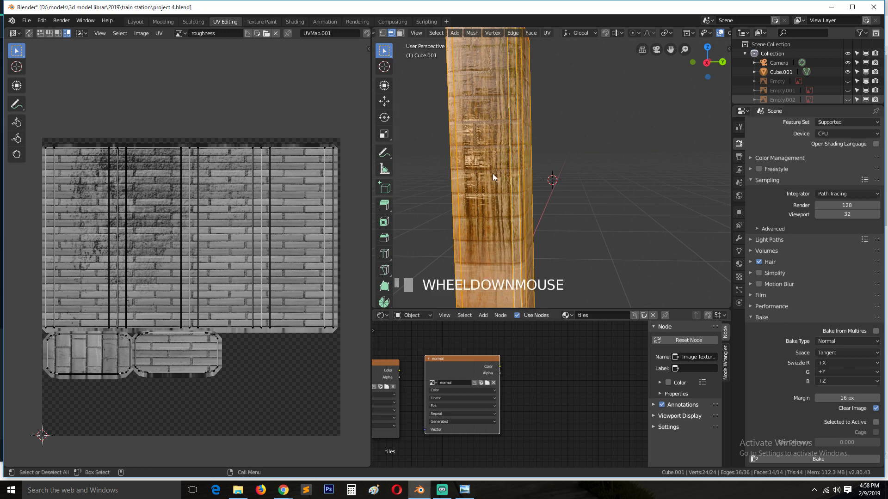
pyautogui.press('Tab')
pyautogui.click(131, 33)
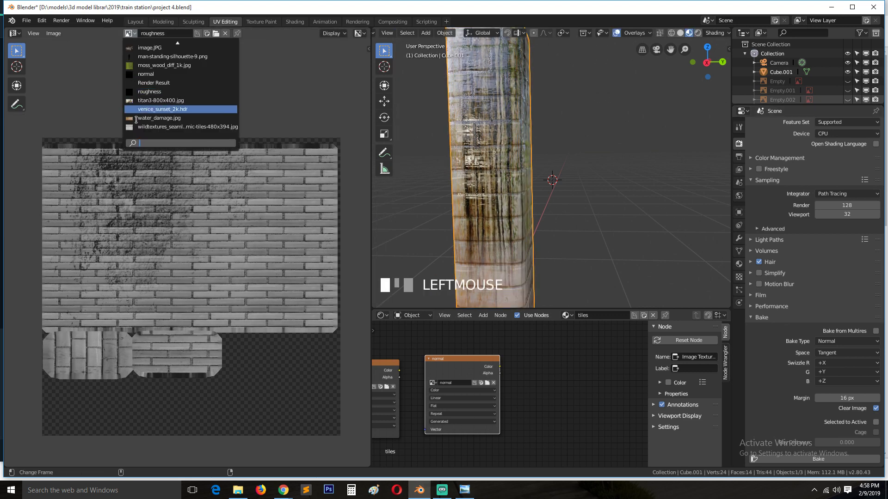
pyautogui.write('nor')
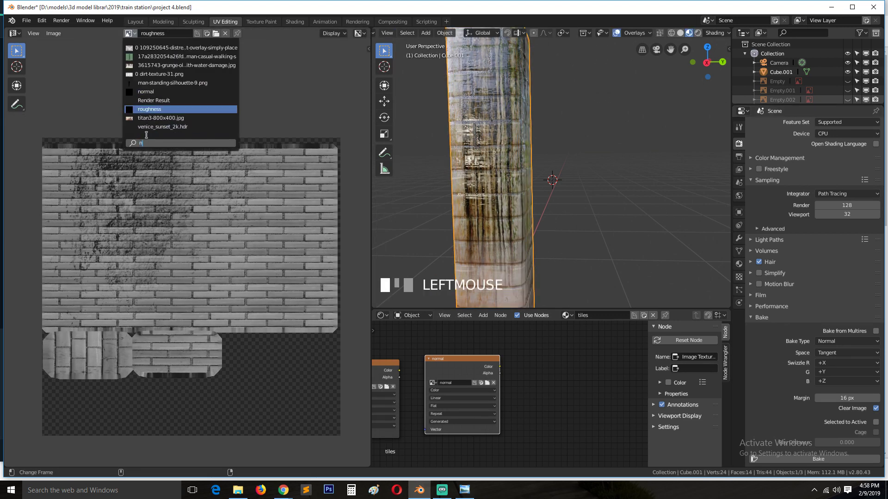
pyautogui.click(175, 47)
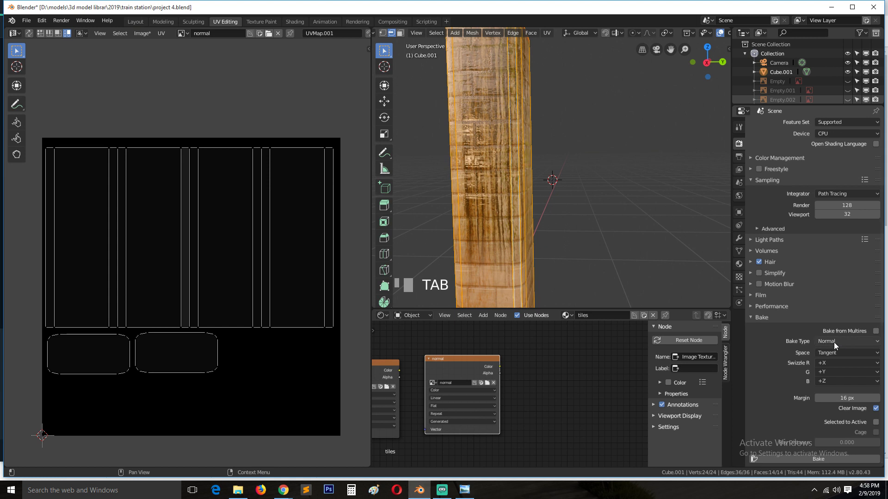
pyautogui.click(829, 459)
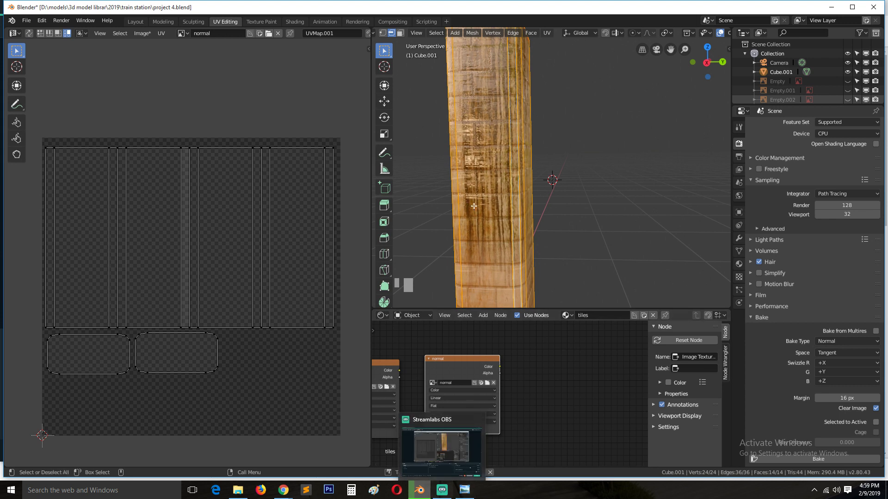
pyautogui.click(441, 490)
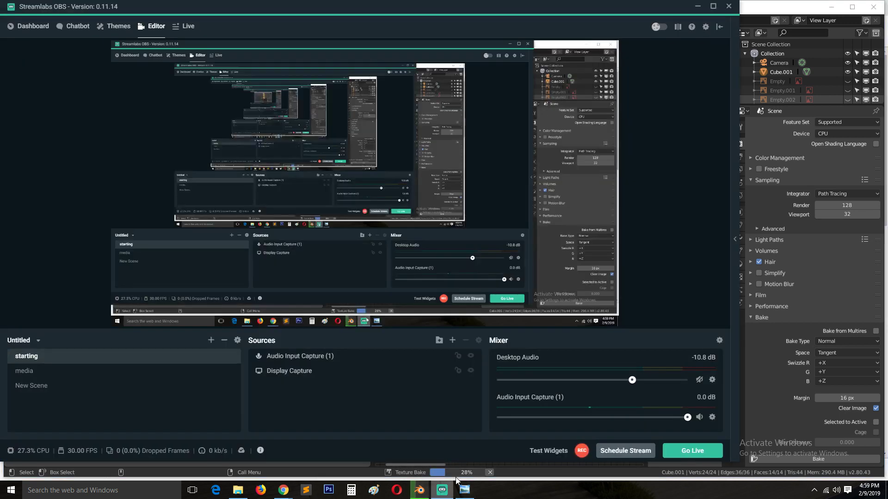